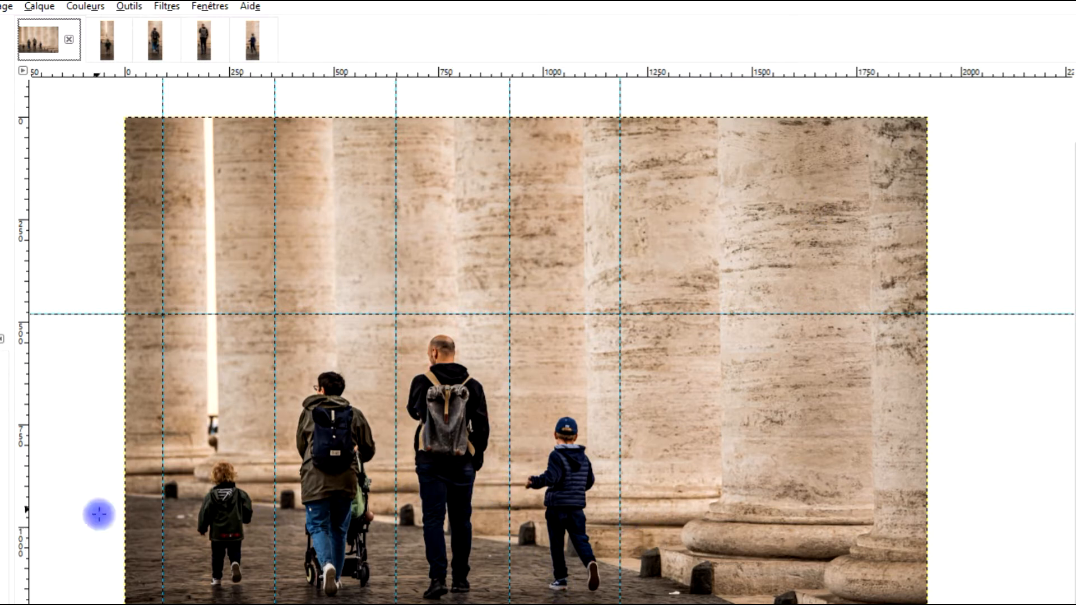
# Step: Look through the individual portrait images sliced from the family photo
pyautogui.click(112, 31)
pyautogui.click(151, 42)
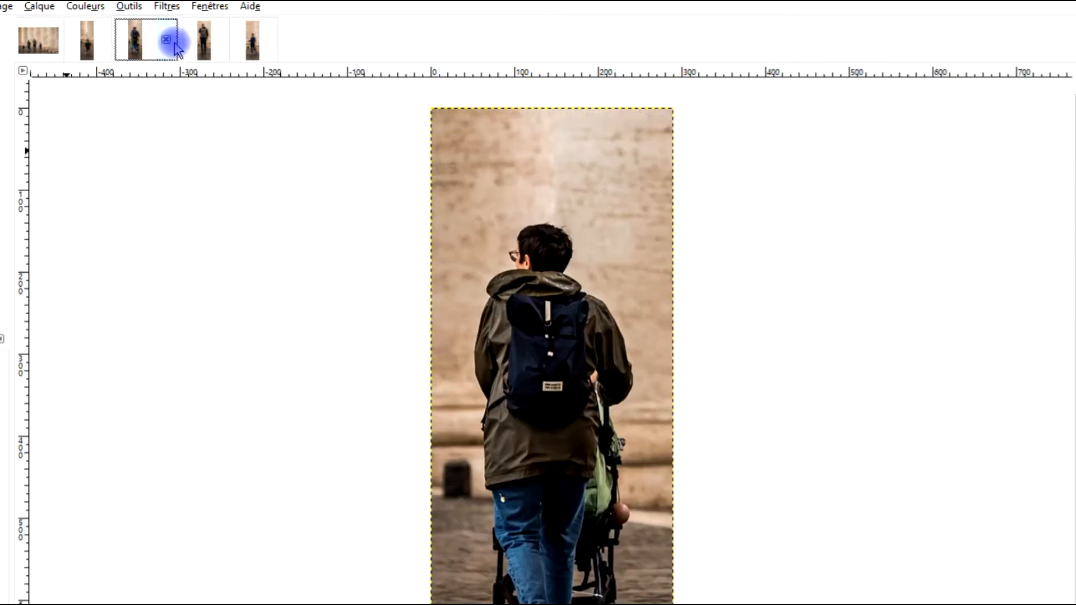
pyautogui.click(212, 49)
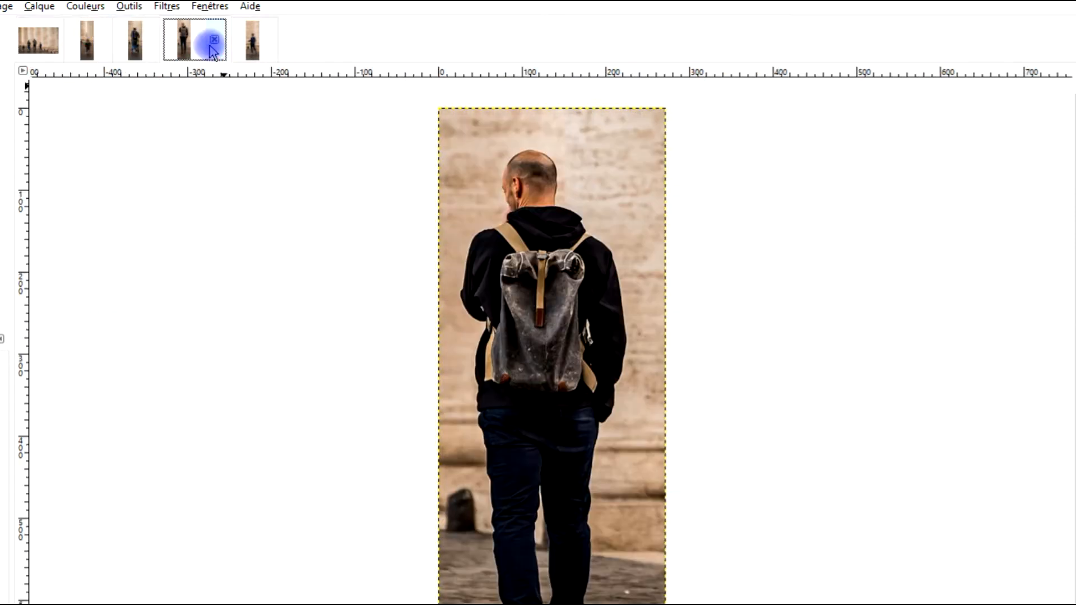
pyautogui.click(253, 45)
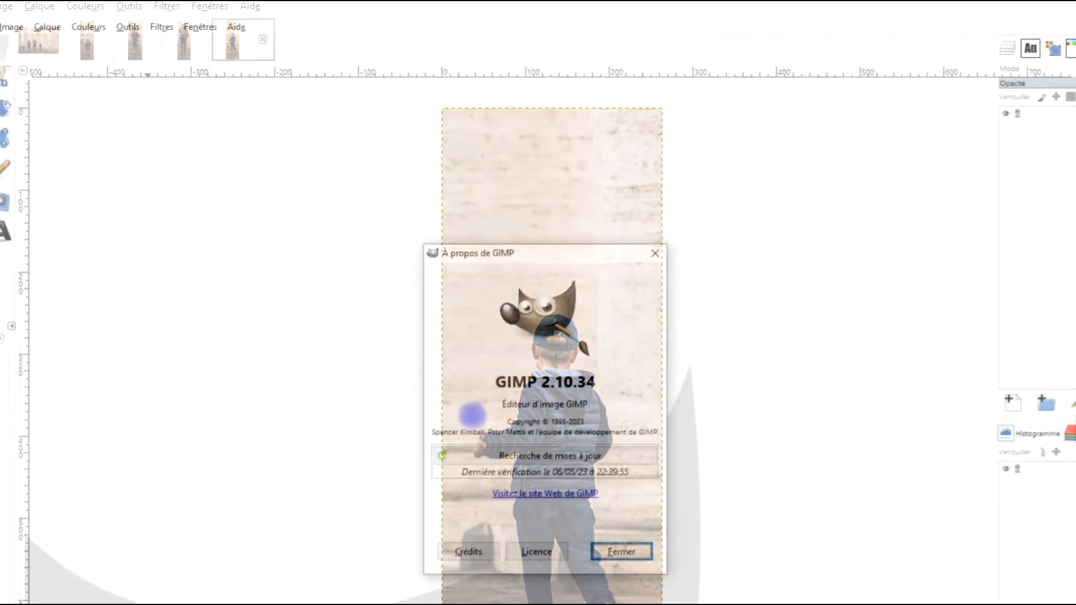
# Step: Highlight the GIMP version number in the About window and close that window
pyautogui.moveTo(493, 385); pyautogui.dragTo(627, 378)
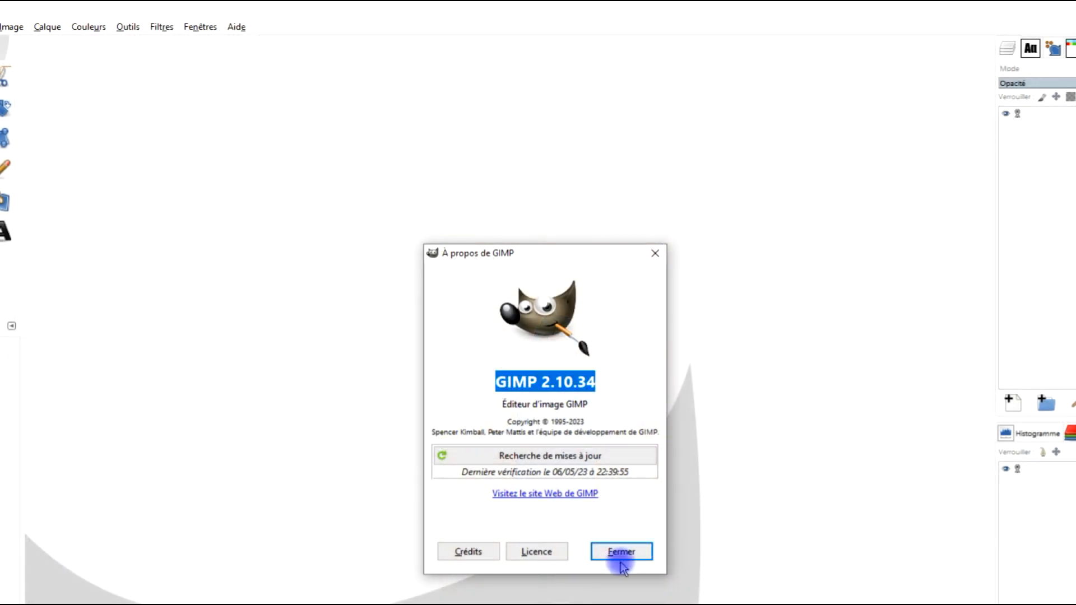
pyautogui.click(628, 552)
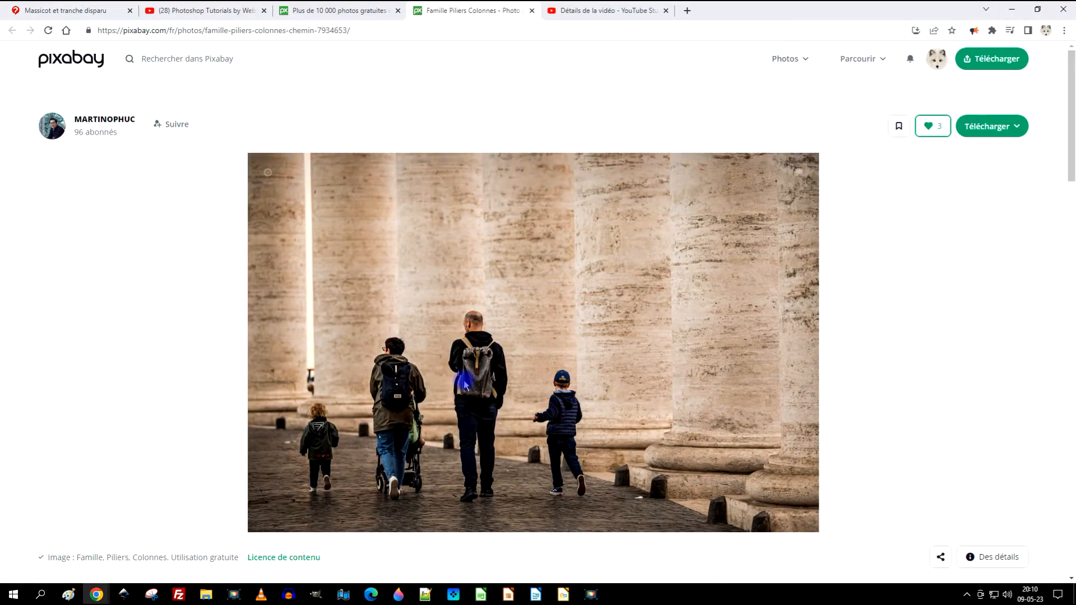
# Step: Switch to the Pixabay page in Chrome, open the family photo at 1920×1277 and copy the full-size image
pyautogui.click(988, 126)
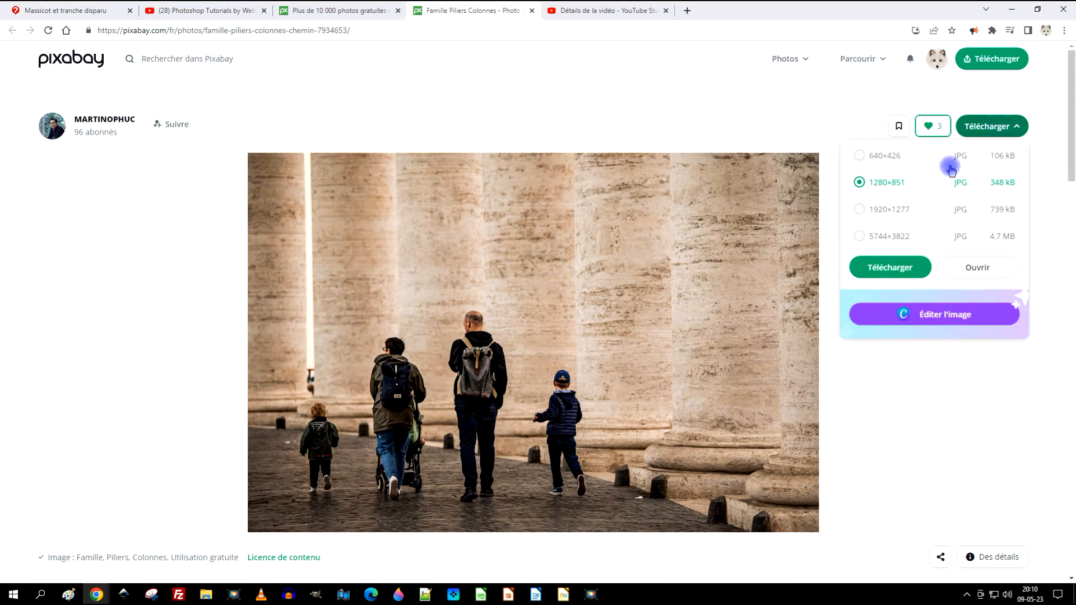
pyautogui.click(909, 207)
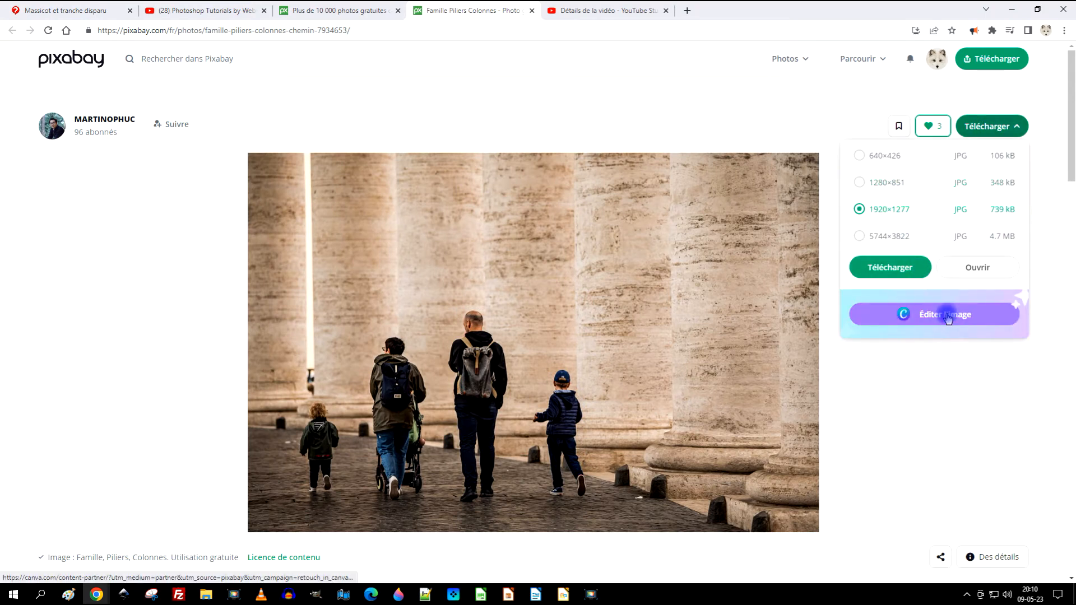
pyautogui.click(995, 275)
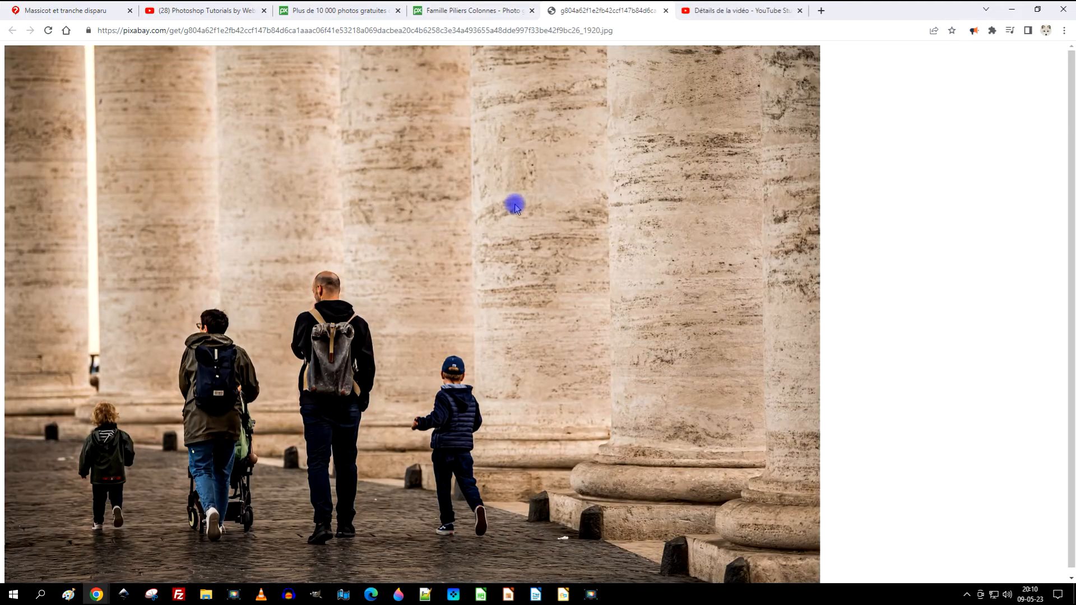
pyautogui.rightClick(445, 147)
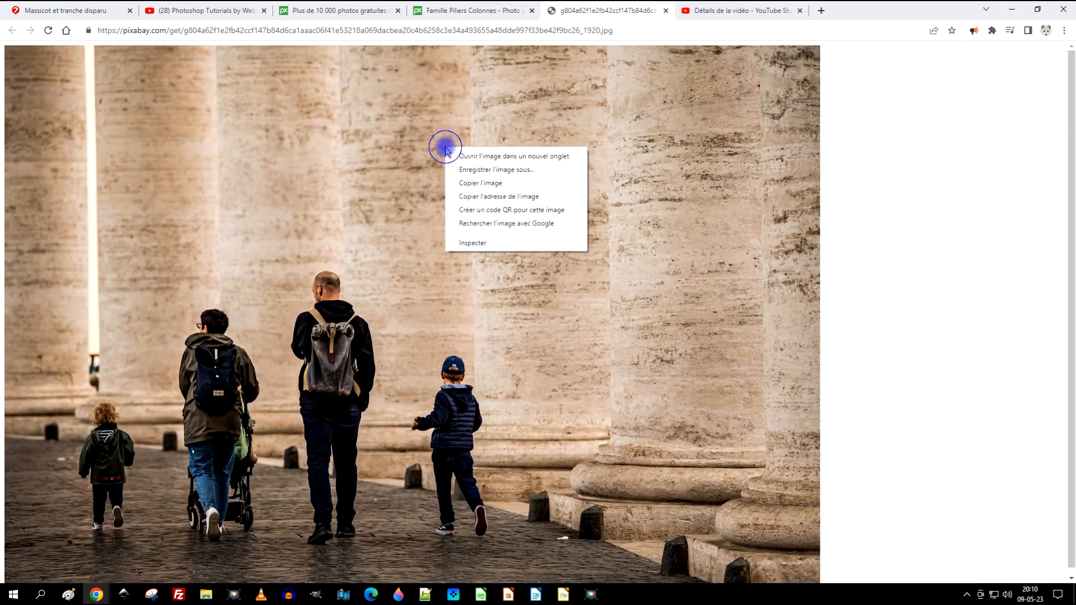
pyautogui.click(489, 185)
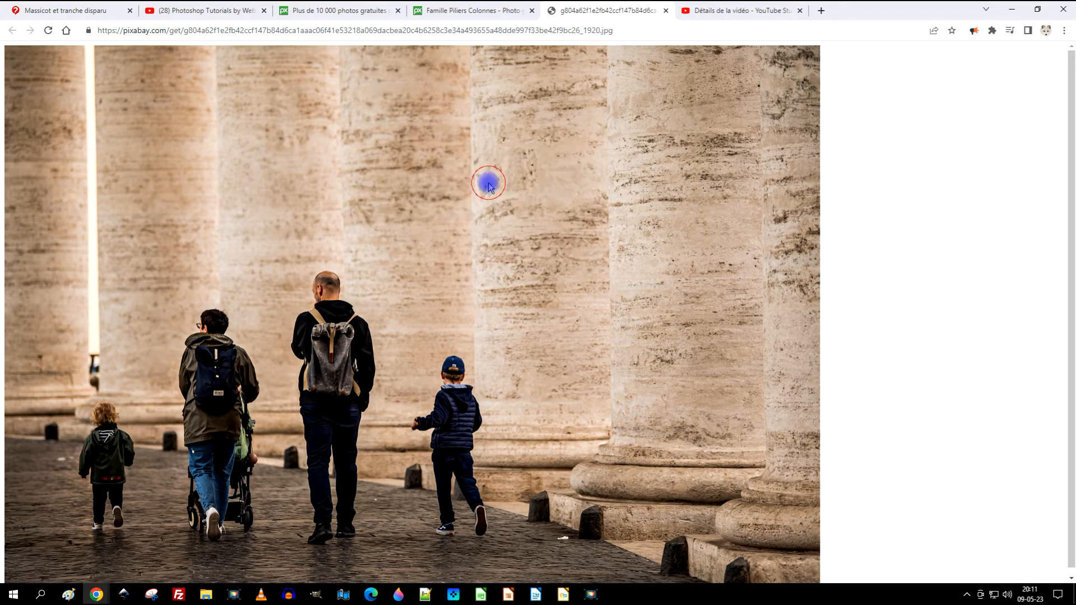
# Step: Switch to GIMP and paste the copied photo as a new image
pyautogui.click(315, 594)
pyautogui.click(44, 22)
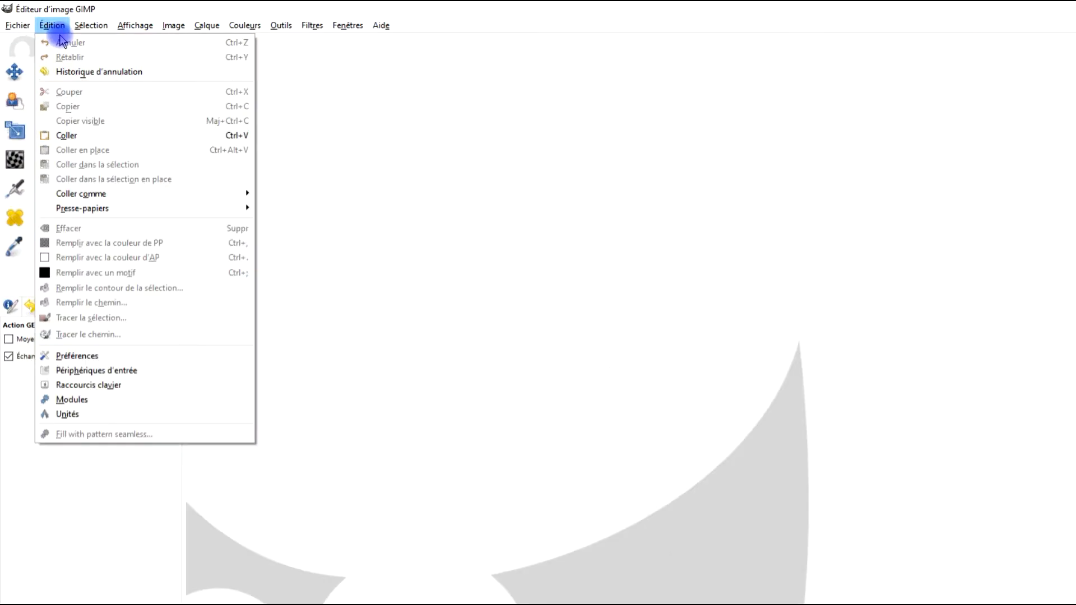
pyautogui.click(86, 138)
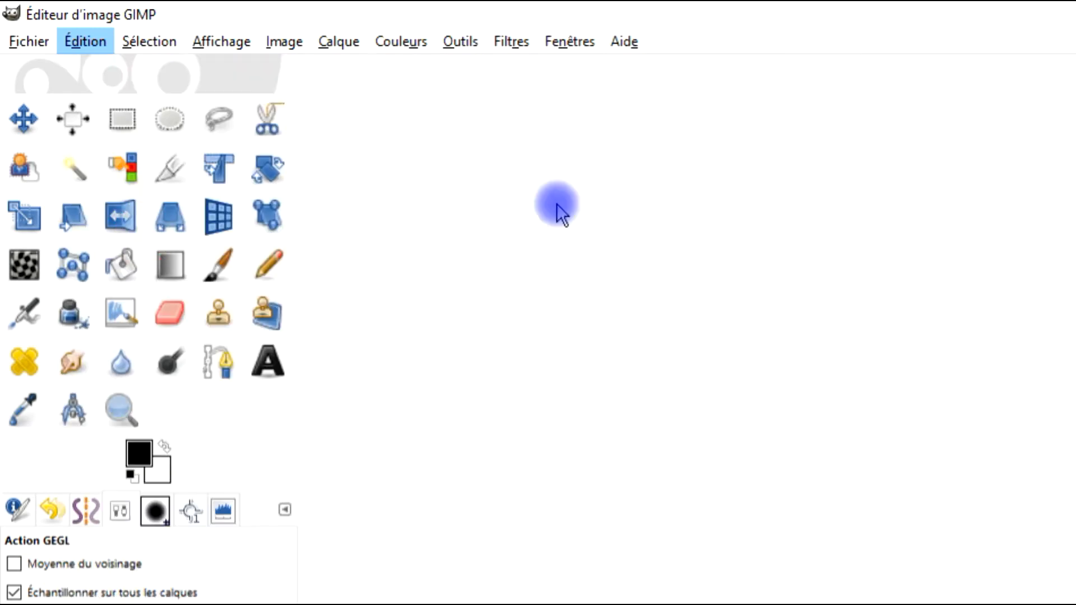
pyautogui.moveTo(580, 322); pyautogui.dragTo(563, 281)
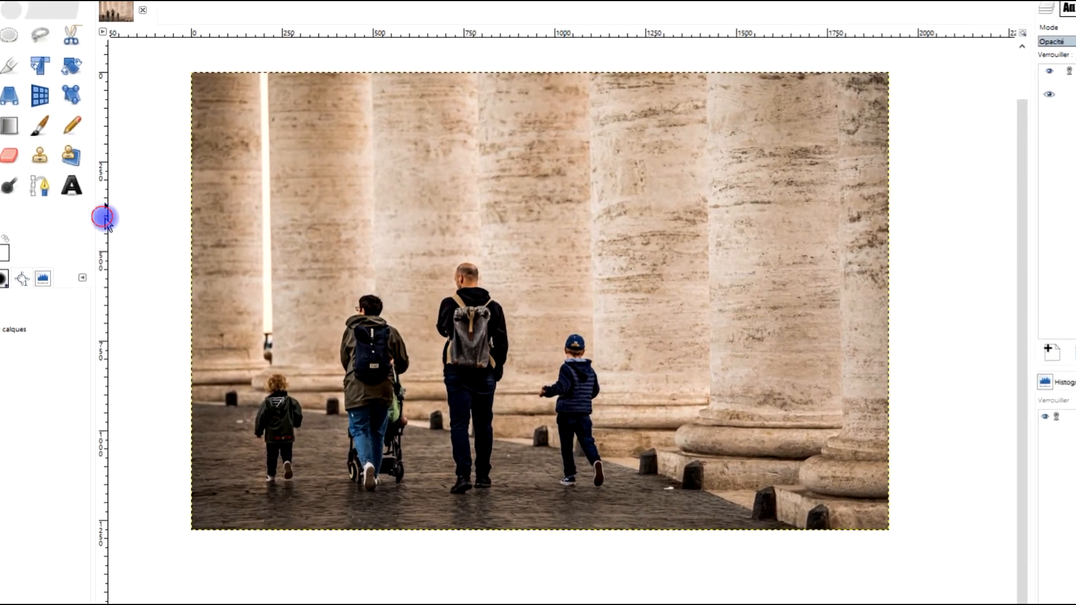
# Step: Place vertical guides beside each person at about 90, 358, 648, 920 and 1184 px and a horizontal guide above the heads at about 480 px
pyautogui.moveTo(155, 199); pyautogui.dragTo(287, 242)
pyautogui.moveTo(263, 282); pyautogui.dragTo(319, 415)
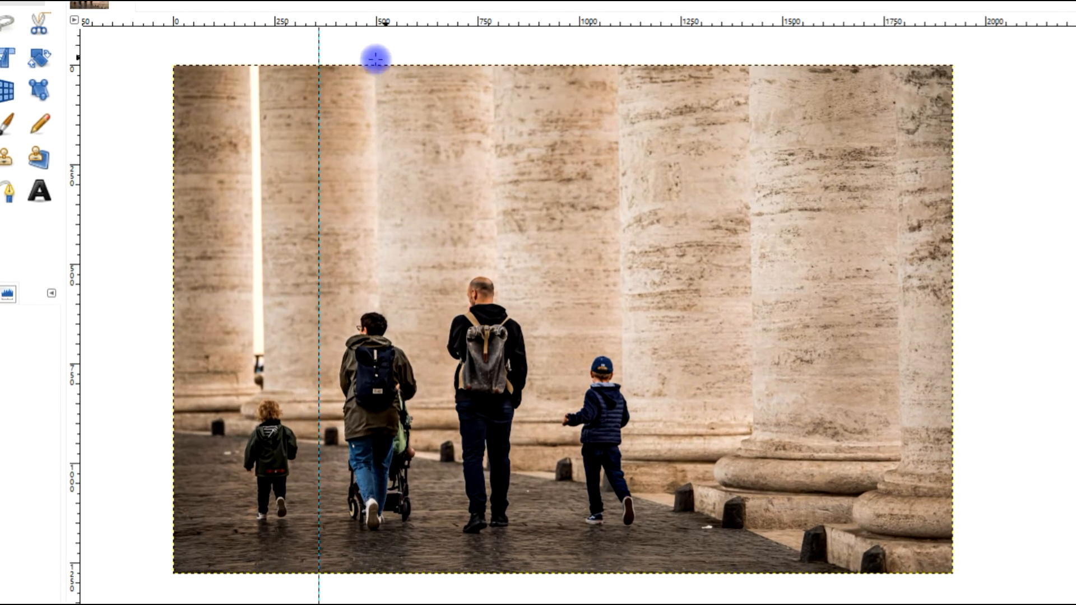
pyautogui.moveTo(76, 221); pyautogui.dragTo(436, 362)
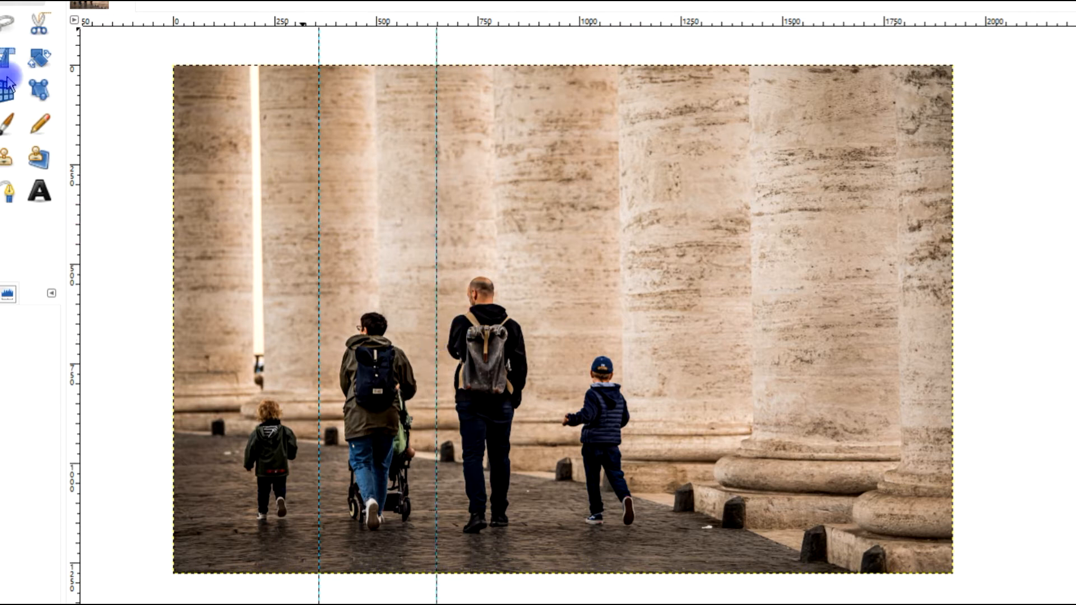
pyautogui.moveTo(72, 260); pyautogui.dragTo(547, 384)
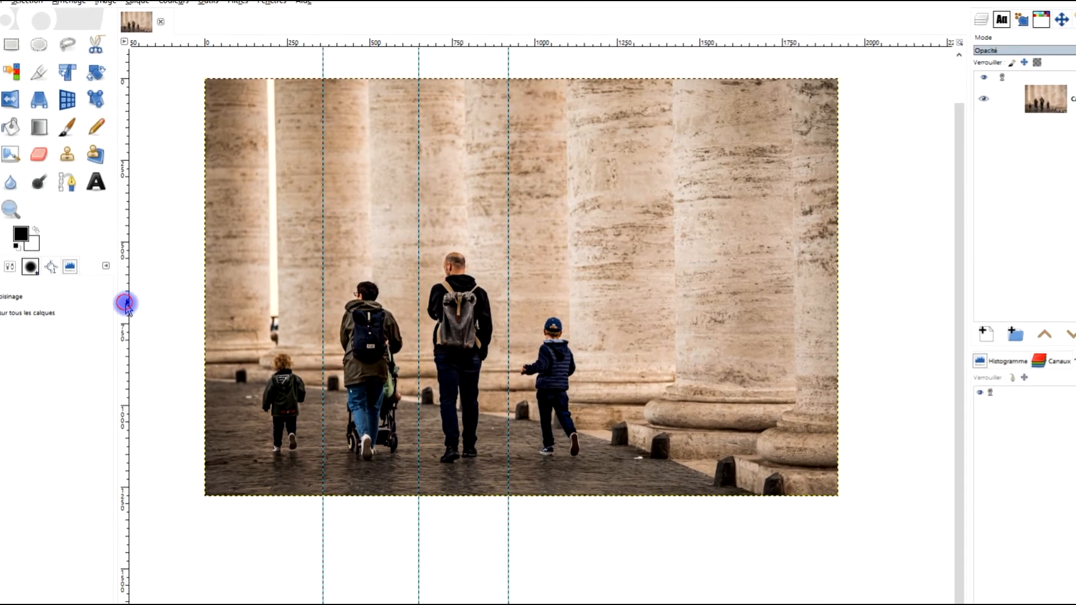
pyautogui.moveTo(126, 303); pyautogui.dragTo(614, 336)
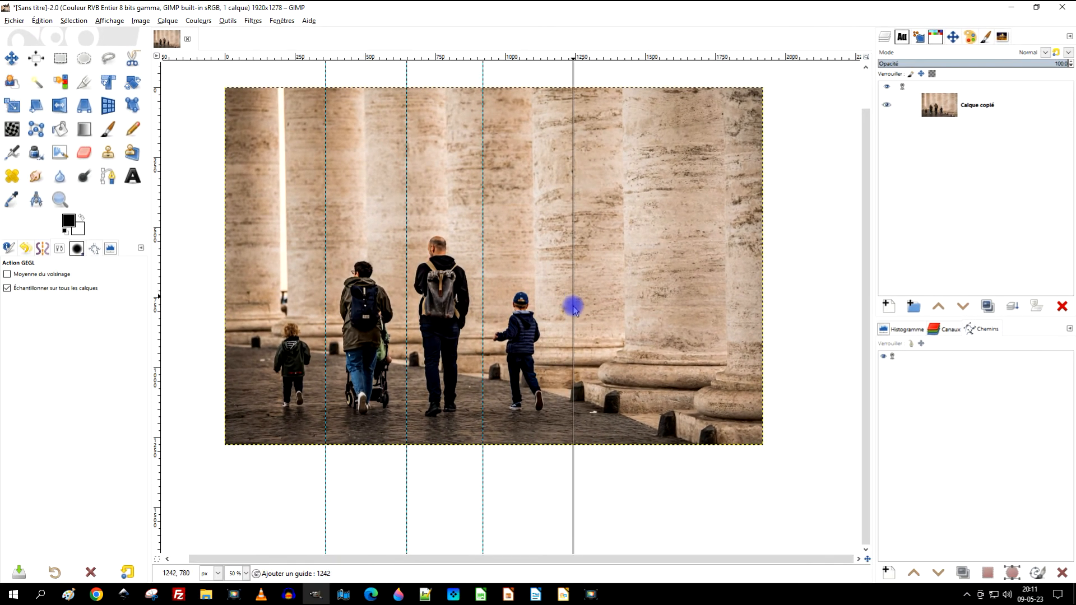
pyautogui.moveTo(573, 307); pyautogui.dragTo(556, 330)
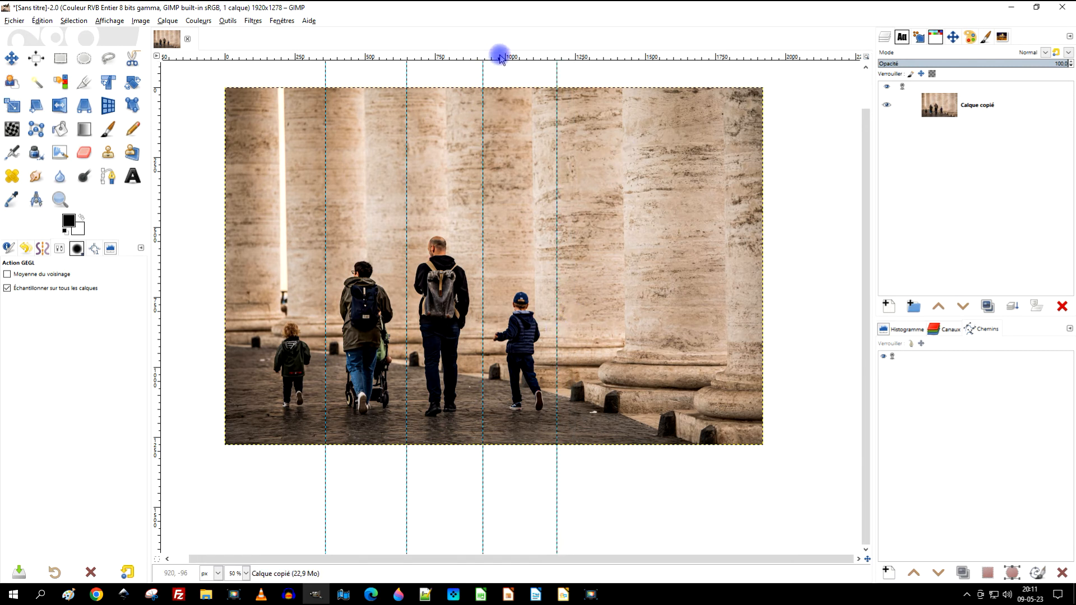
pyautogui.moveTo(500, 58); pyautogui.dragTo(510, 225)
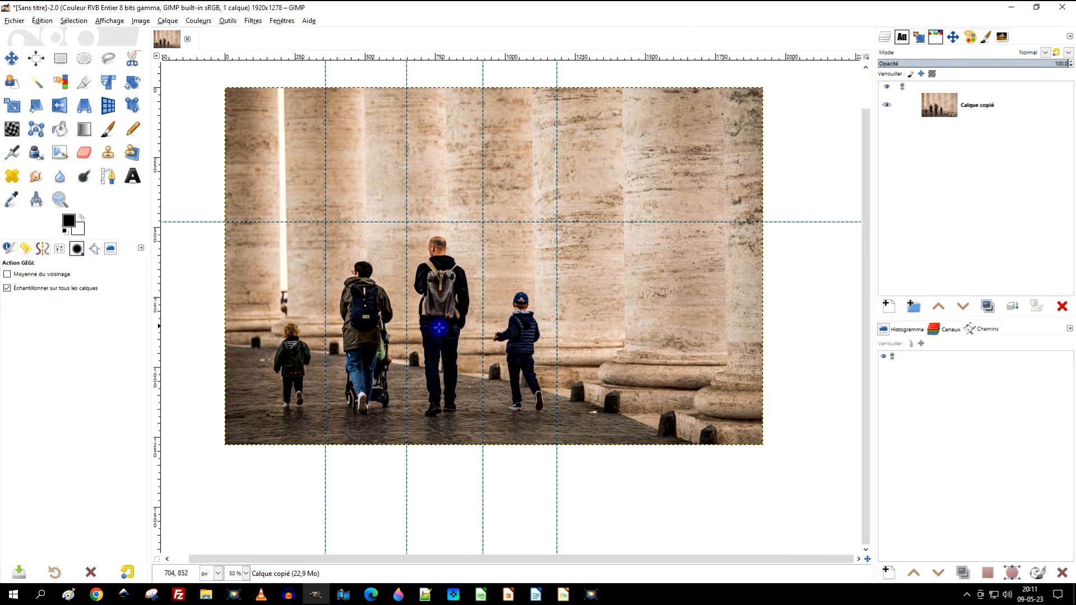
pyautogui.moveTo(157, 301); pyautogui.dragTo(250, 341)
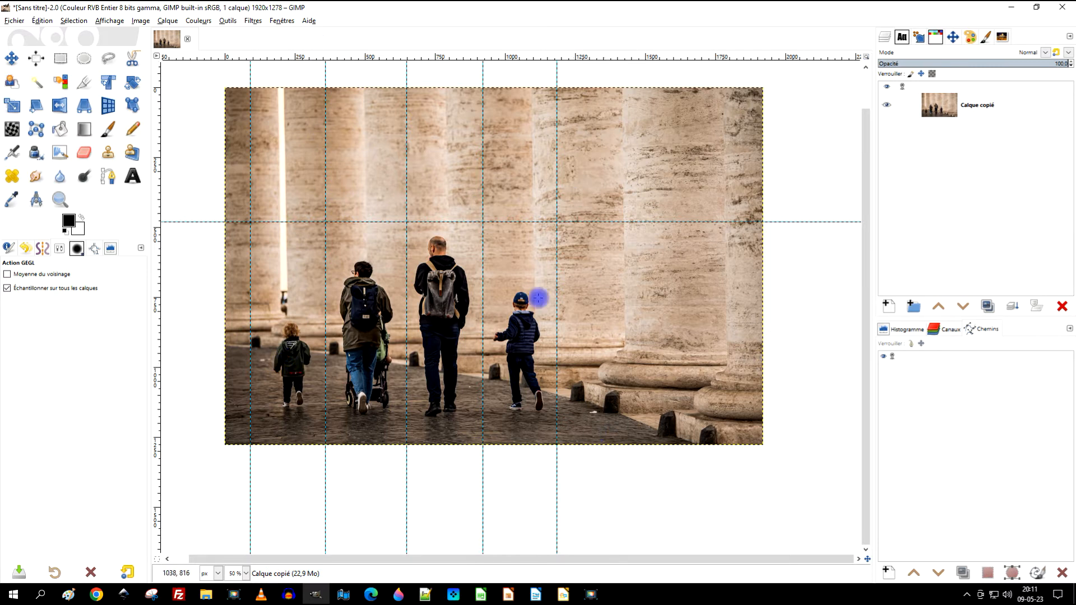
# Step: Slice the photo into separate images along the guides
pyautogui.click(142, 23)
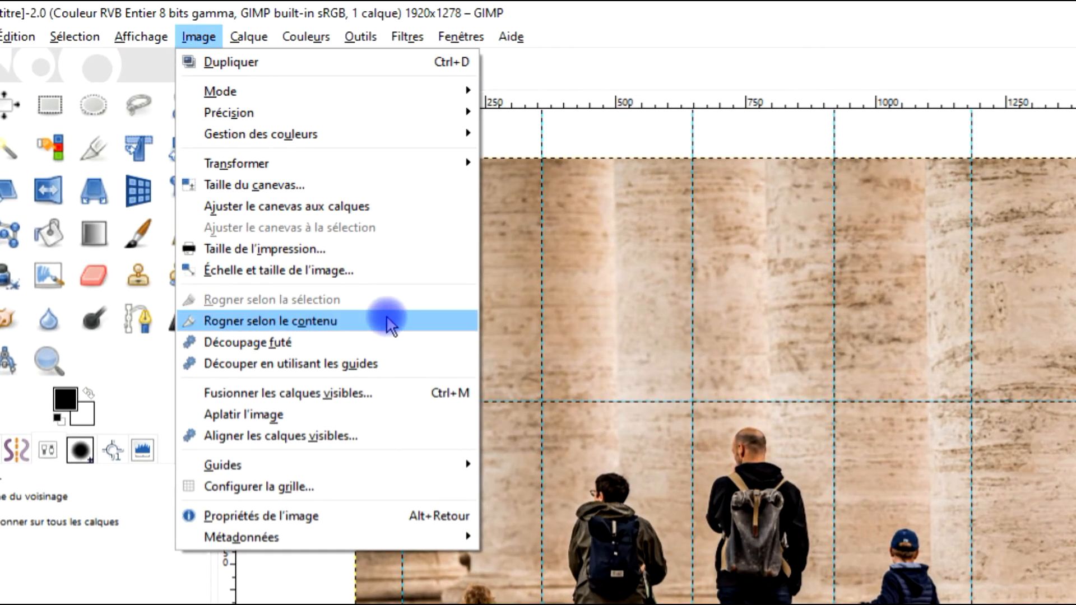
pyautogui.click(305, 364)
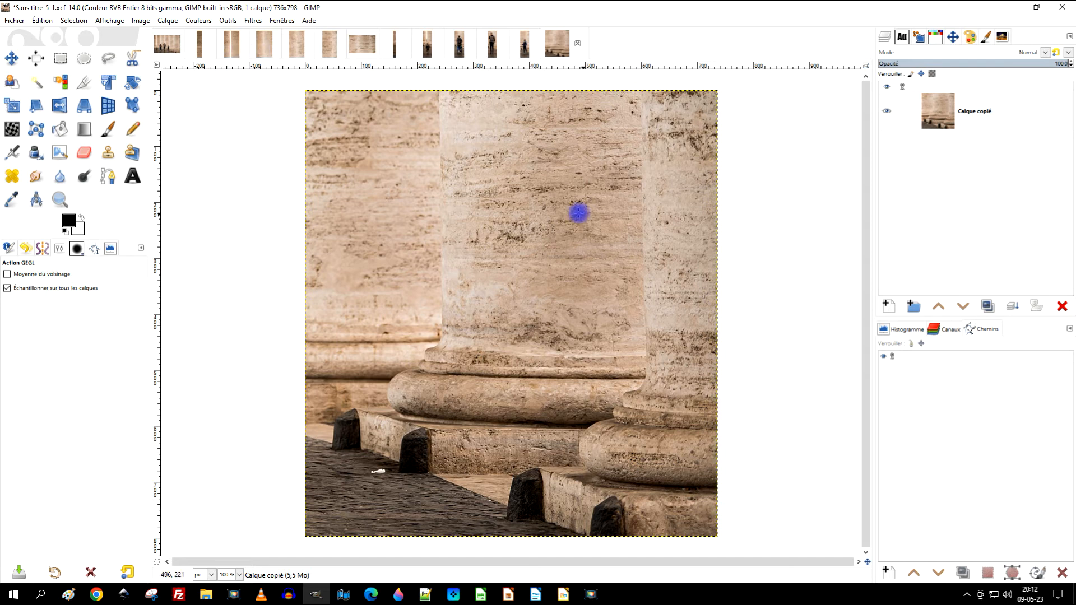
# Step: Close the slice showing only the column bases without saving, and look through the slices containing people
pyautogui.click(578, 45)
pyautogui.click(540, 359)
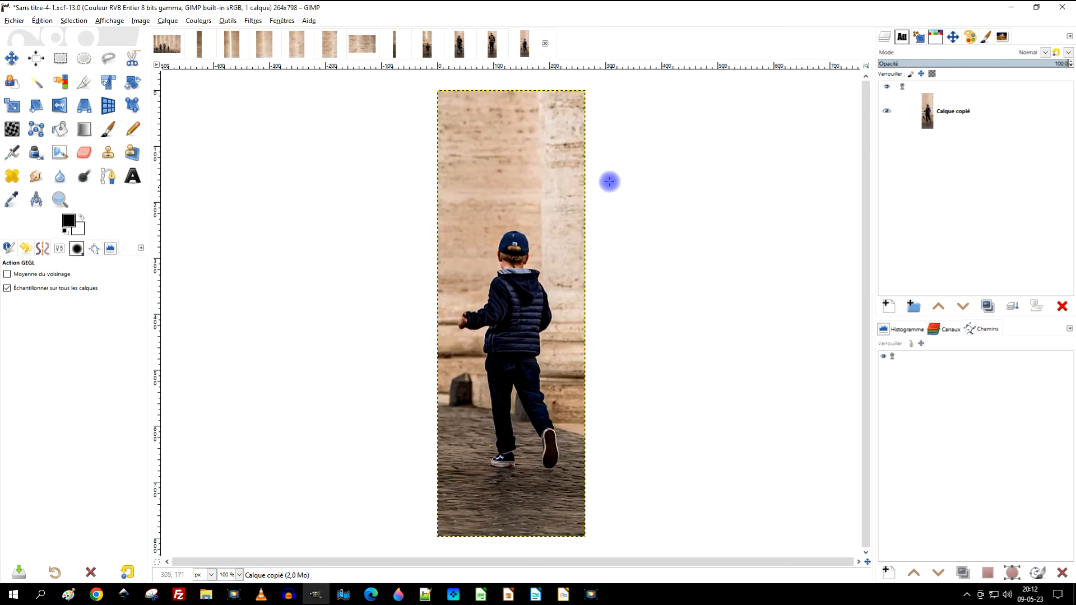
pyautogui.click(493, 49)
pyautogui.click(457, 53)
pyautogui.click(426, 51)
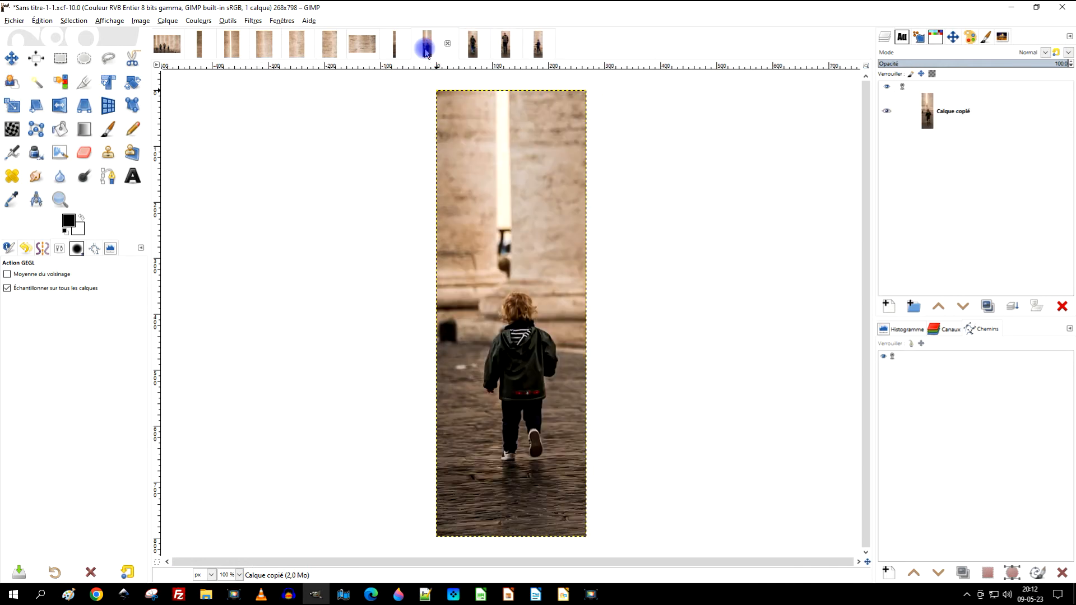
# Step: Close the narrow lower-left strip and the wide upper-right slice, discarding their changes
pyautogui.click(396, 53)
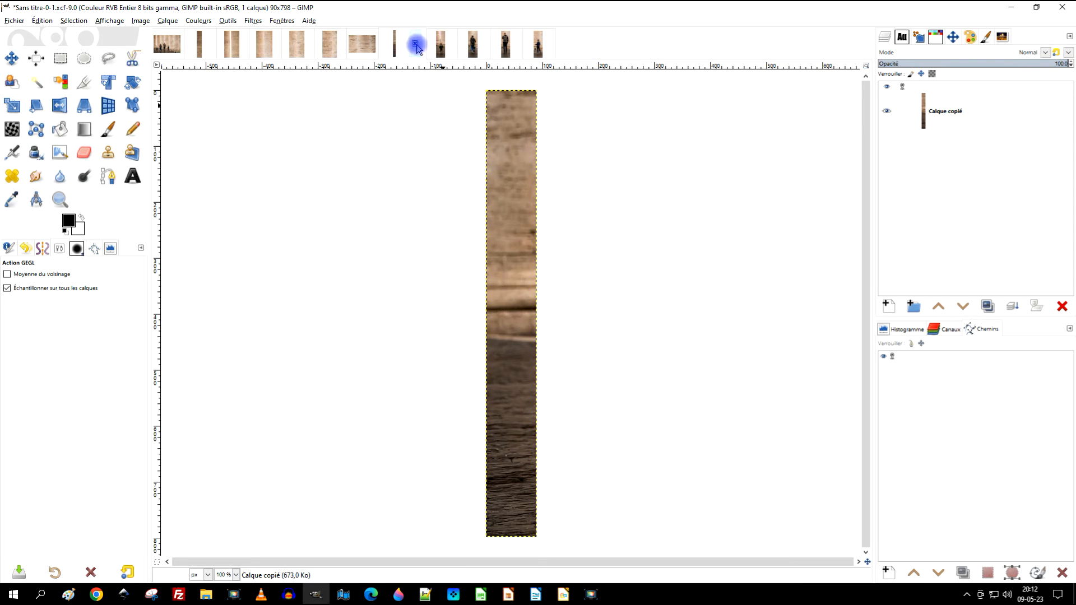
pyautogui.click(415, 44)
pyautogui.click(559, 356)
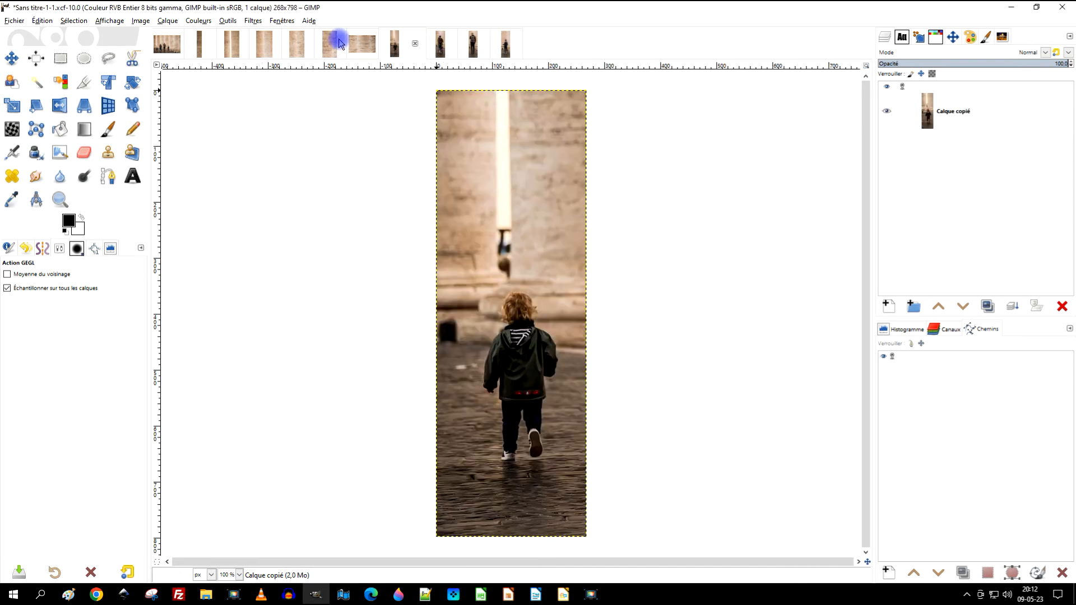
pyautogui.click(363, 46)
pyautogui.click(383, 43)
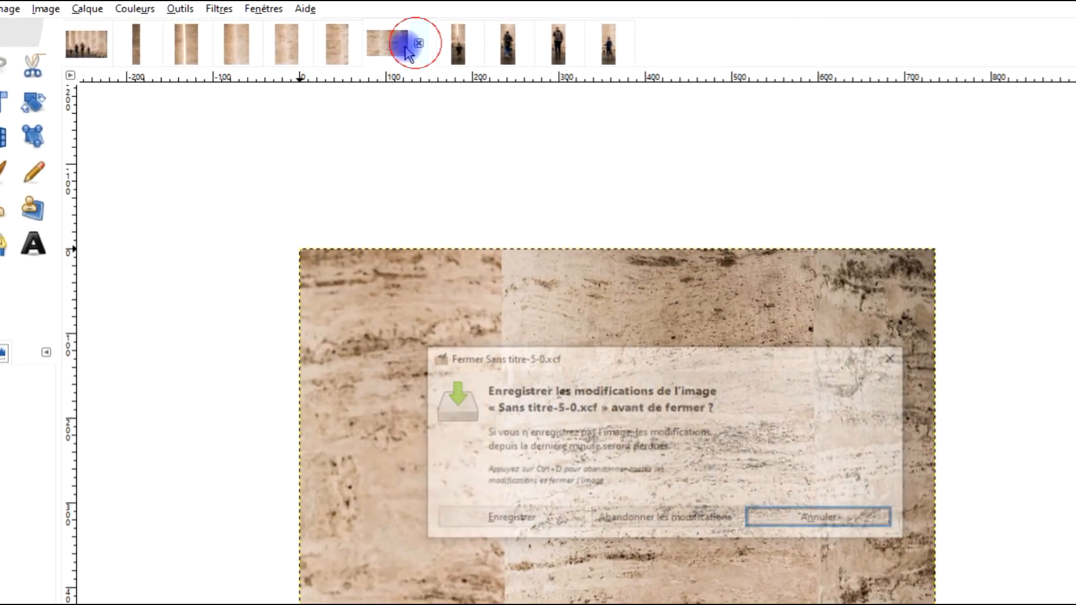
pyautogui.click(660, 518)
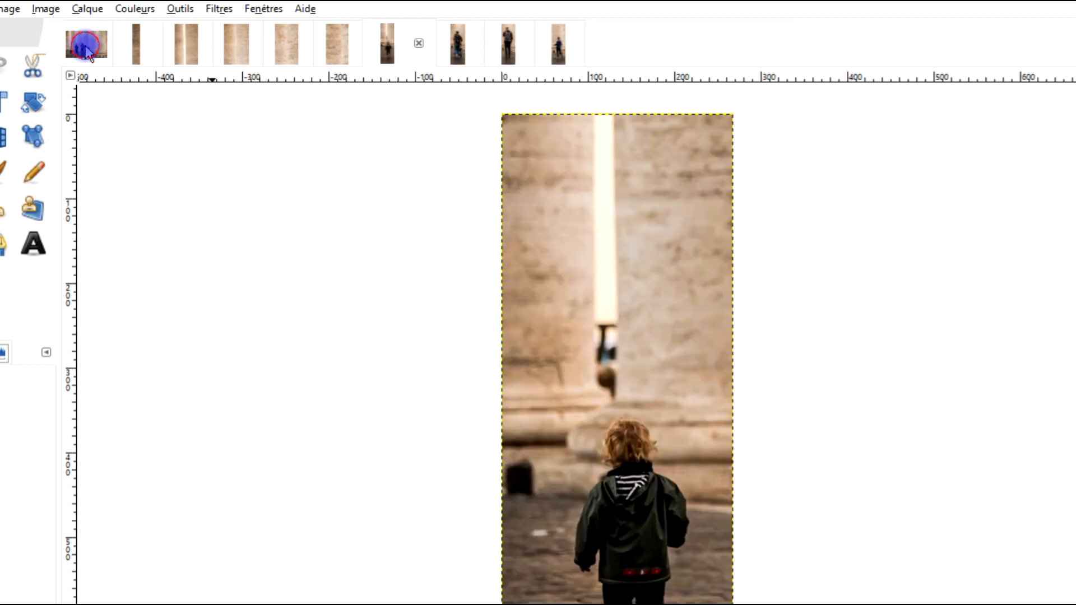
# Step: Close the narrow upper-left strip and the upper slice with the bright gap between columns, discarding their changes
pyautogui.click(85, 49)
pyautogui.click(161, 45)
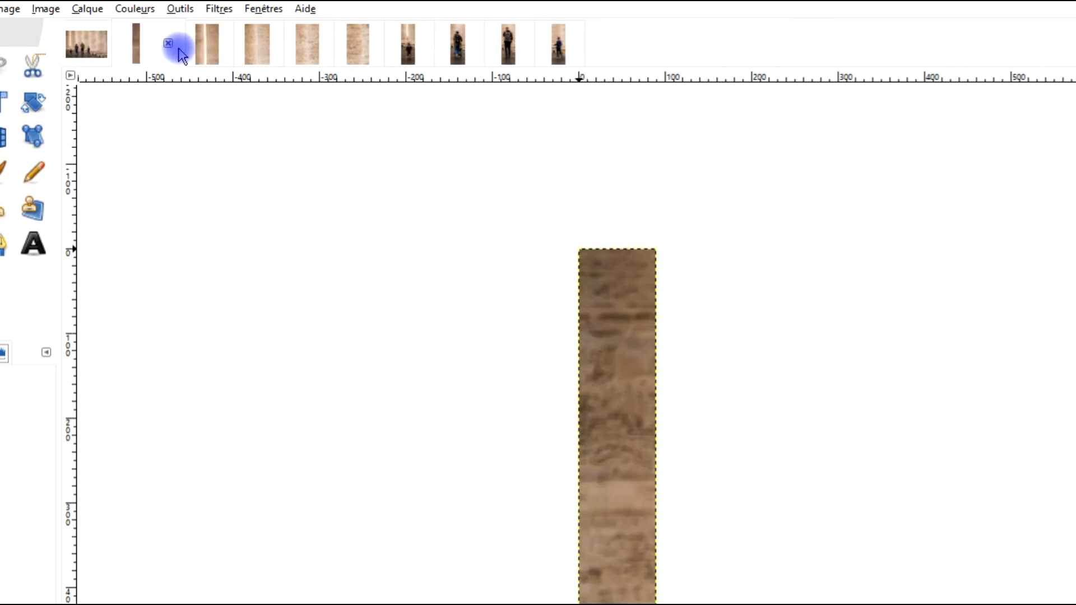
pyautogui.click(167, 44)
pyautogui.click(665, 517)
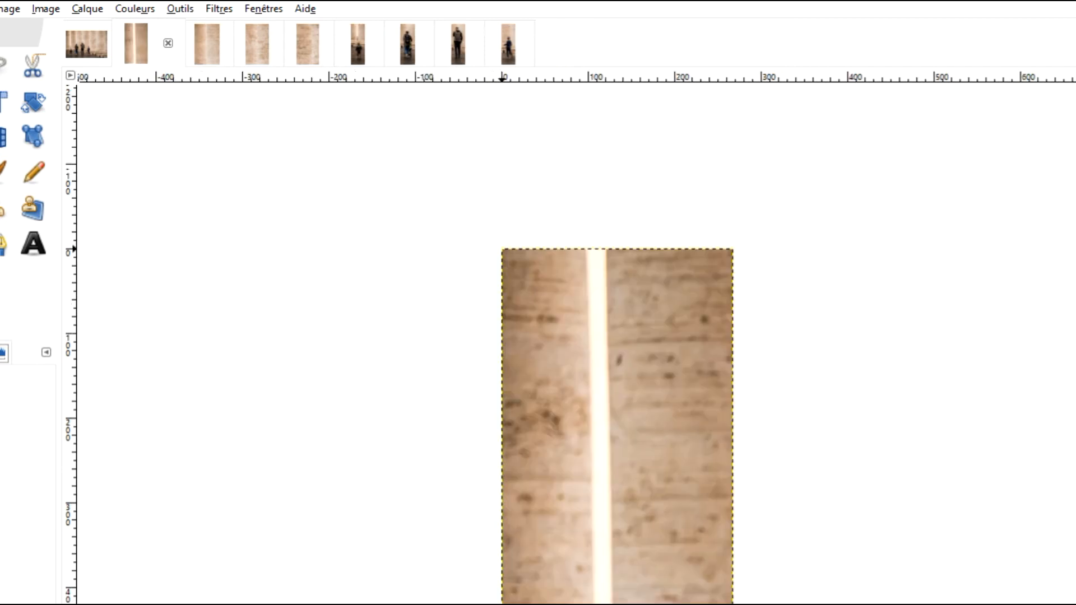
pyautogui.click(167, 43)
pyautogui.click(663, 513)
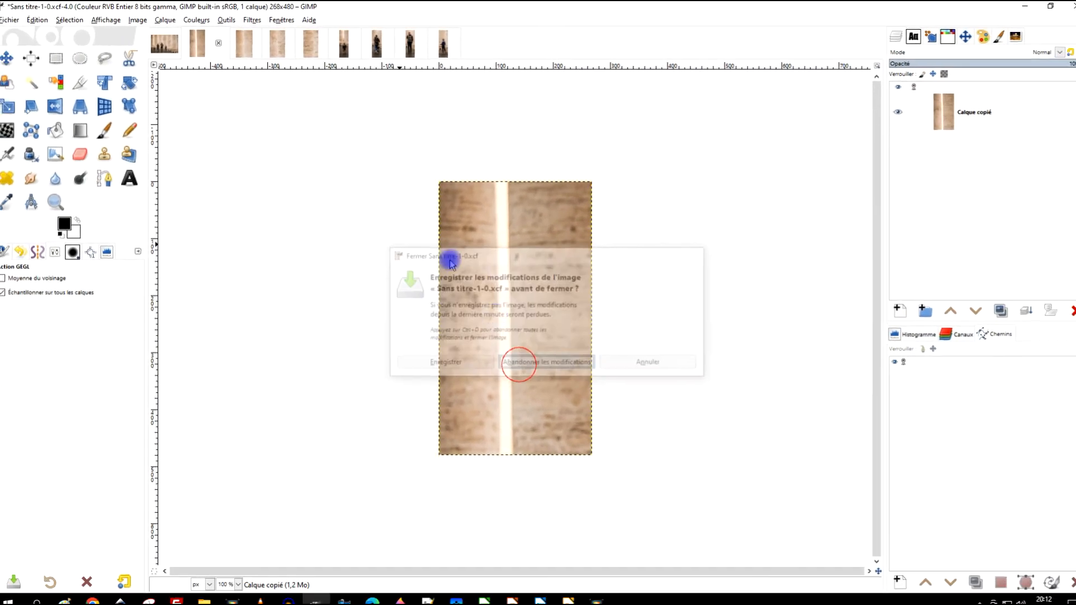
# Step: Close the three remaining upper slices that show only columns, discarding their changes
pyautogui.click(219, 43)
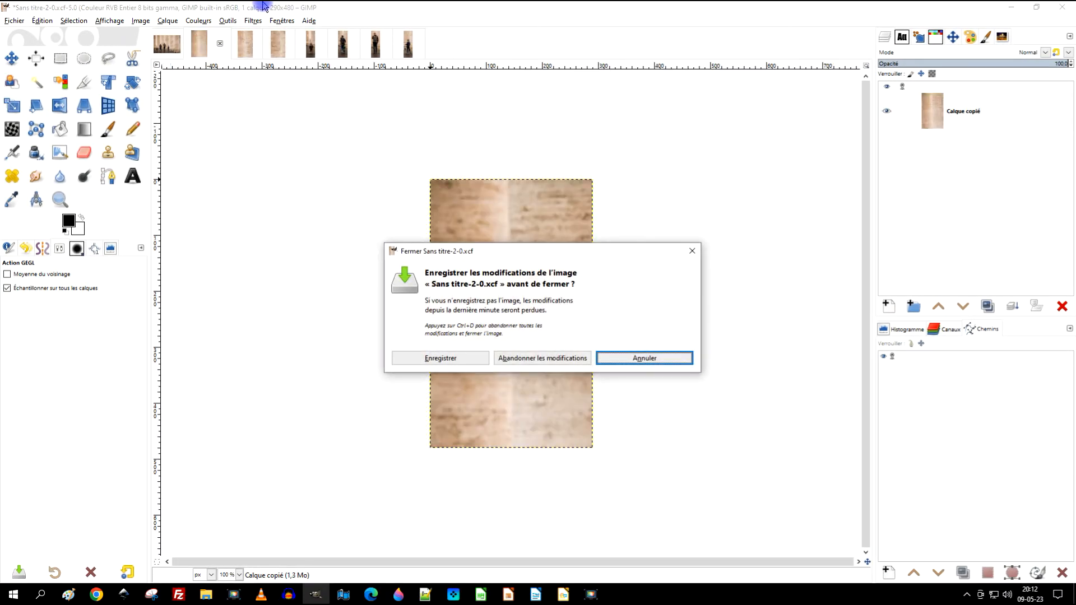
pyautogui.click(558, 358)
pyautogui.click(220, 43)
pyautogui.click(514, 359)
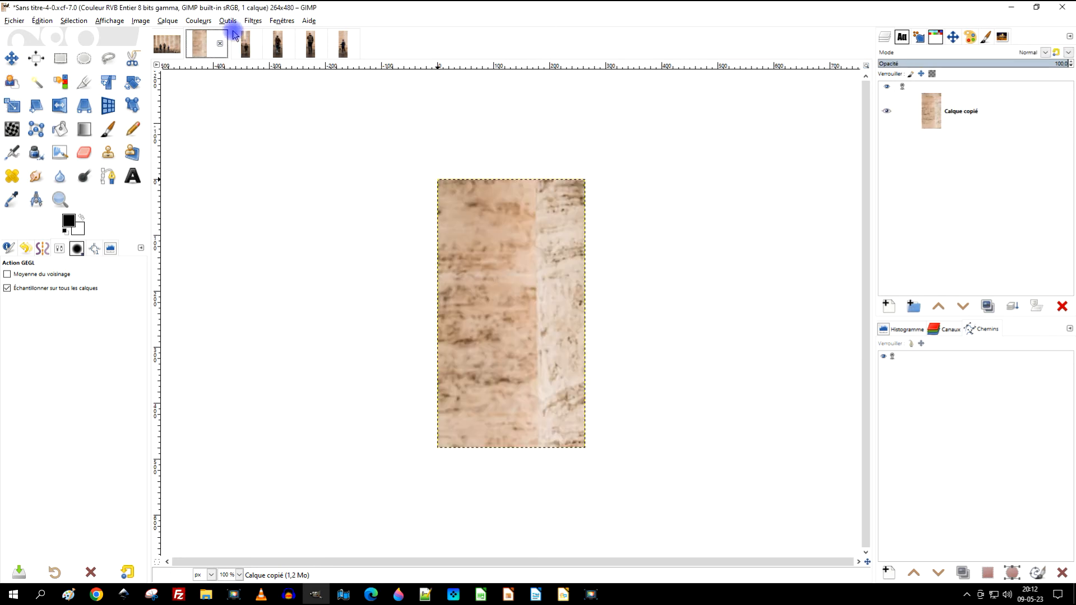
pyautogui.click(220, 43)
pyautogui.click(548, 359)
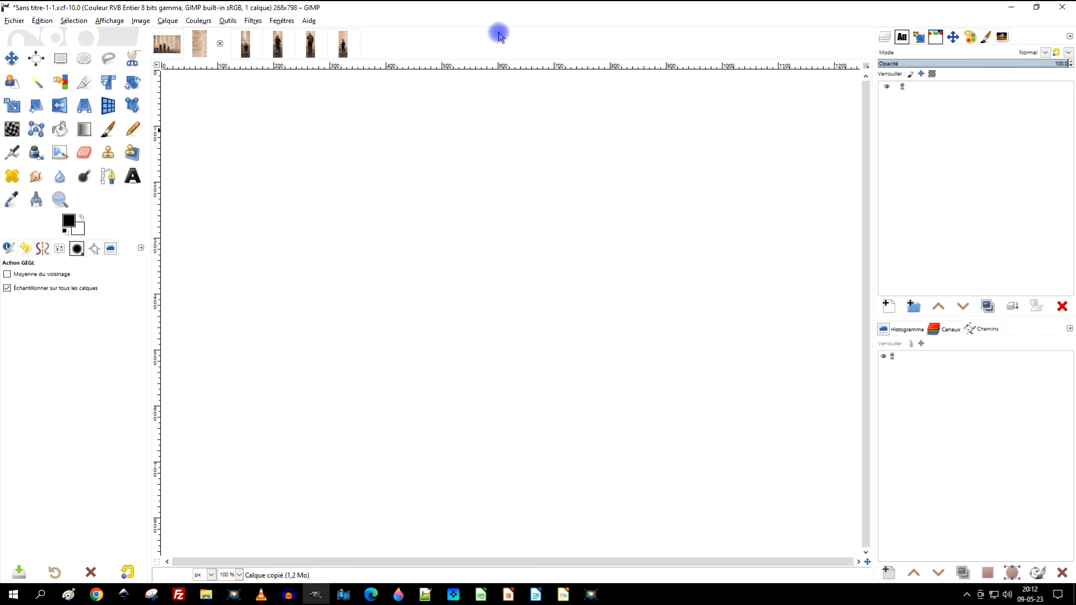
# Step: Look at the original photo with its guides, and check each of the four slices containing people
pyautogui.click(166, 49)
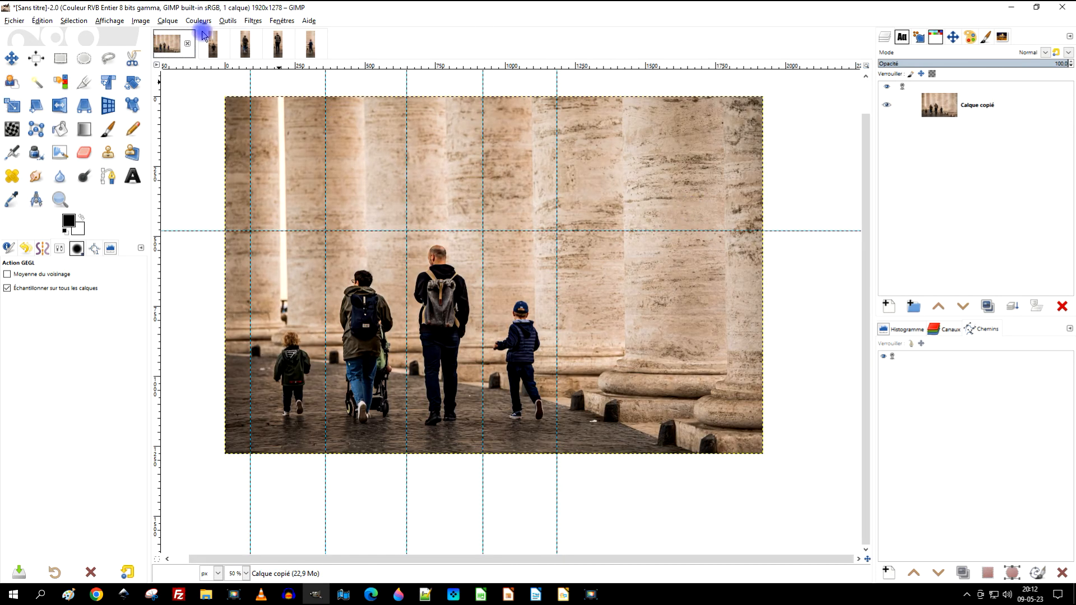
pyautogui.click(213, 47)
pyautogui.click(243, 51)
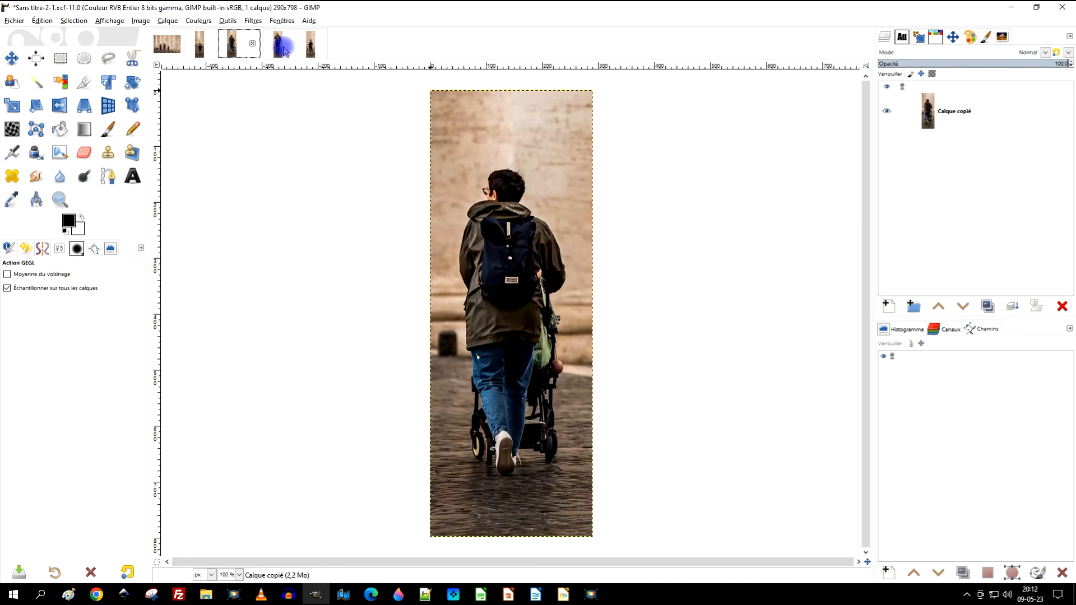
pyautogui.click(284, 50)
pyautogui.click(312, 46)
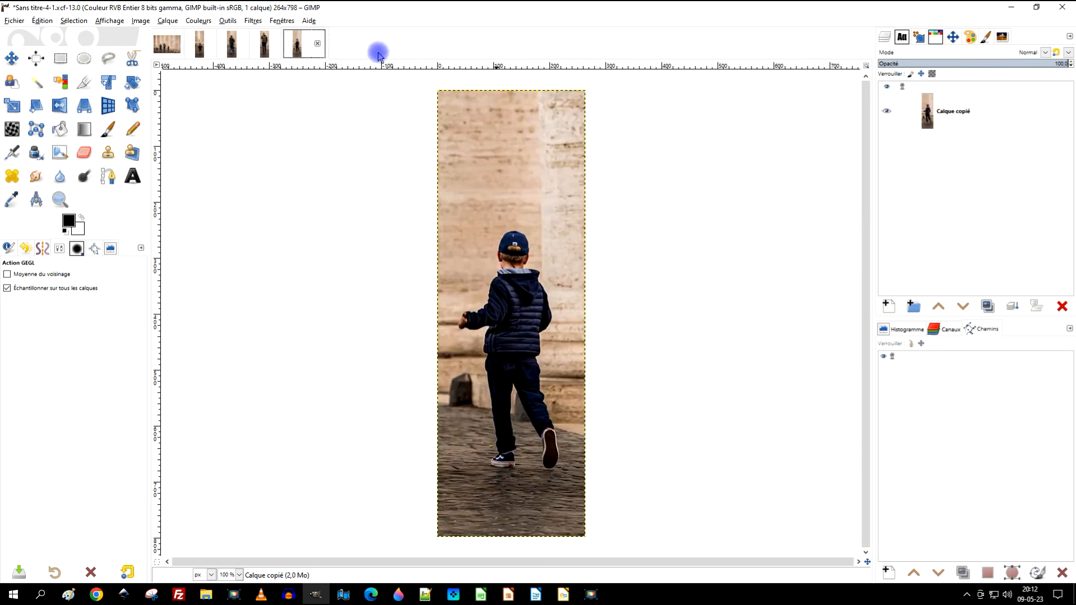
# Step: Switch to the browser to view the photo extraction video's title and details in YouTube Studio, and return to GIMP
pyautogui.click(1011, 8)
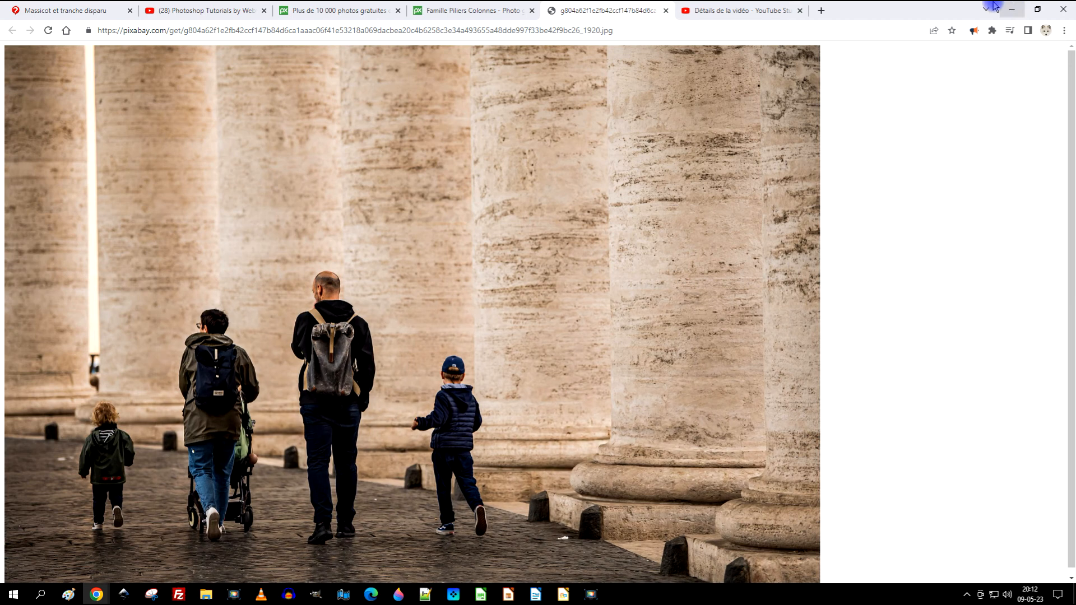
pyautogui.click(695, 10)
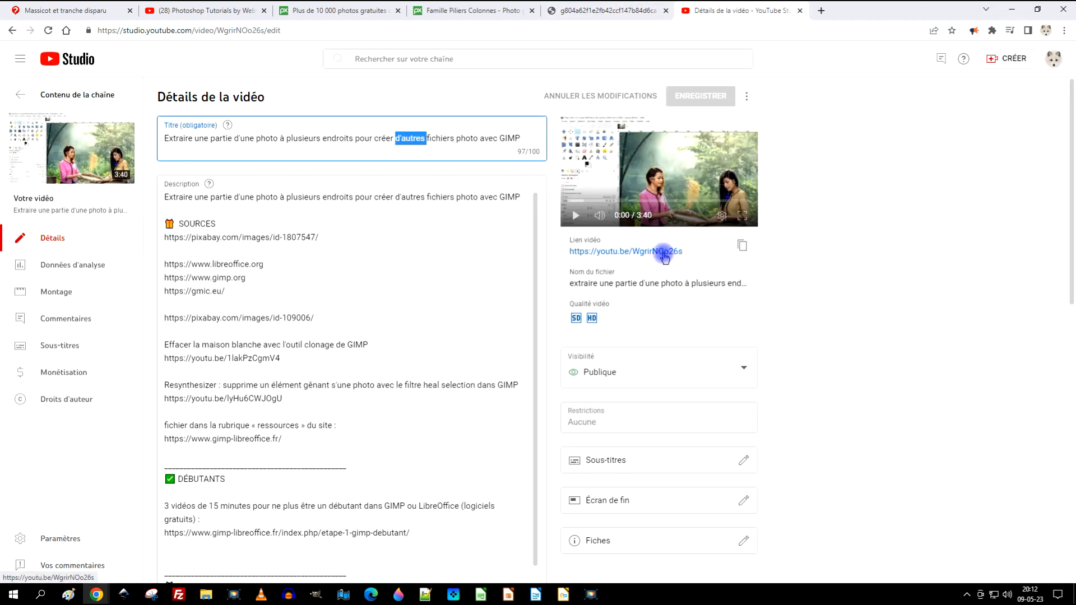
pyautogui.click(395, 138)
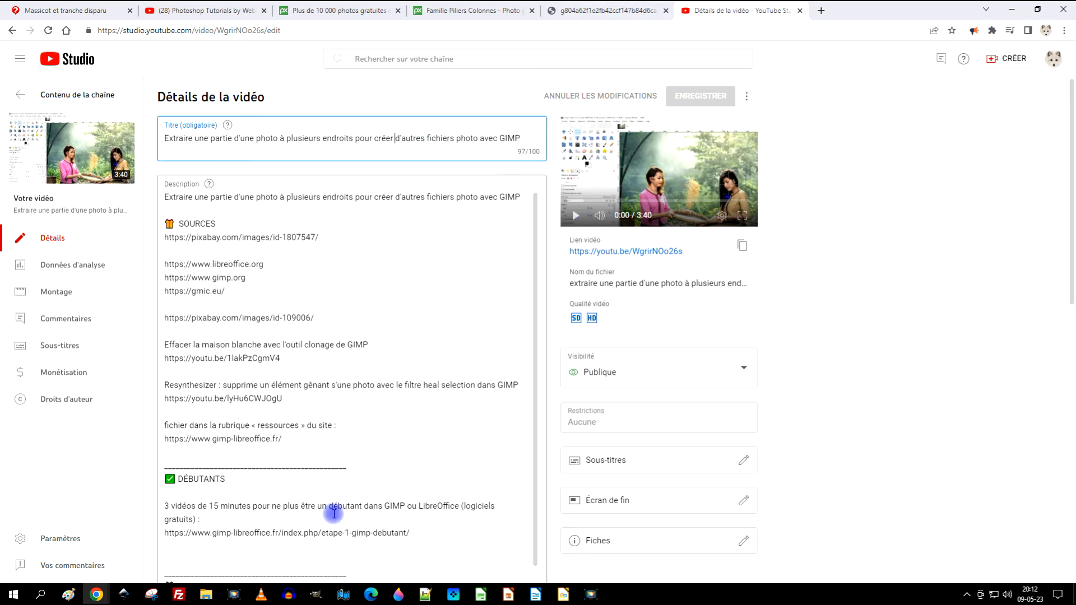
pyautogui.click(318, 596)
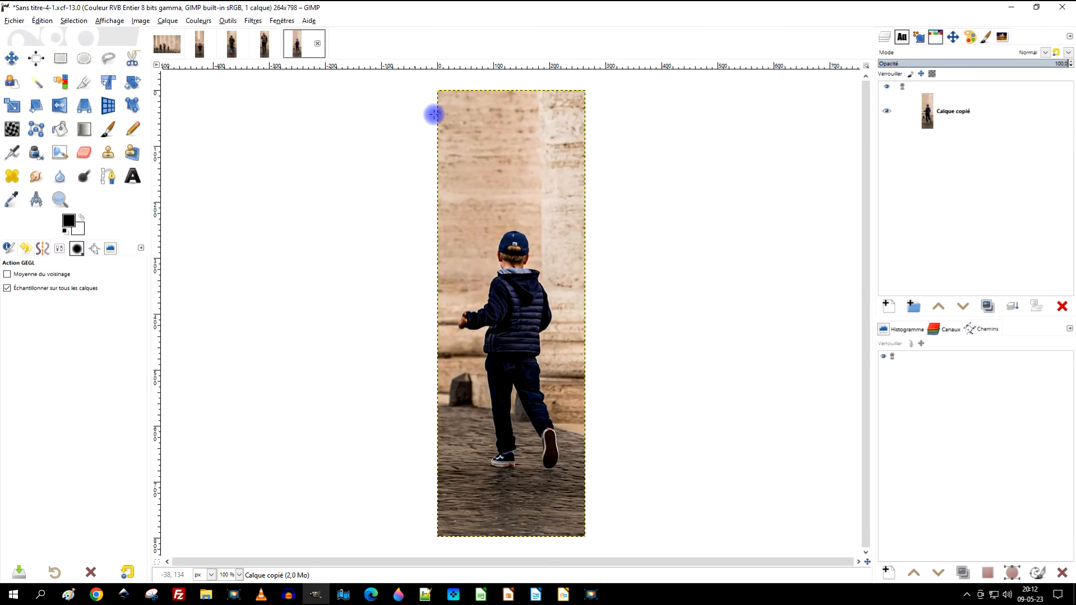
# Step: Prepare an export of the slice with the boy in the cap as fils.jpg, and cancel it without exporting
pyautogui.click(14, 20)
pyautogui.click(107, 185)
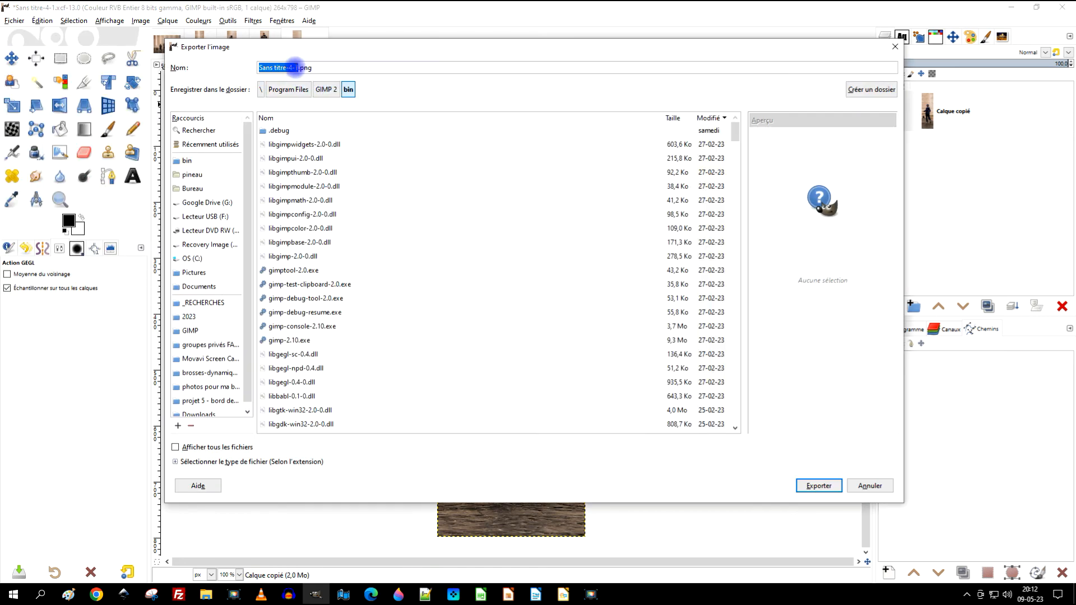
pyautogui.write('fils')
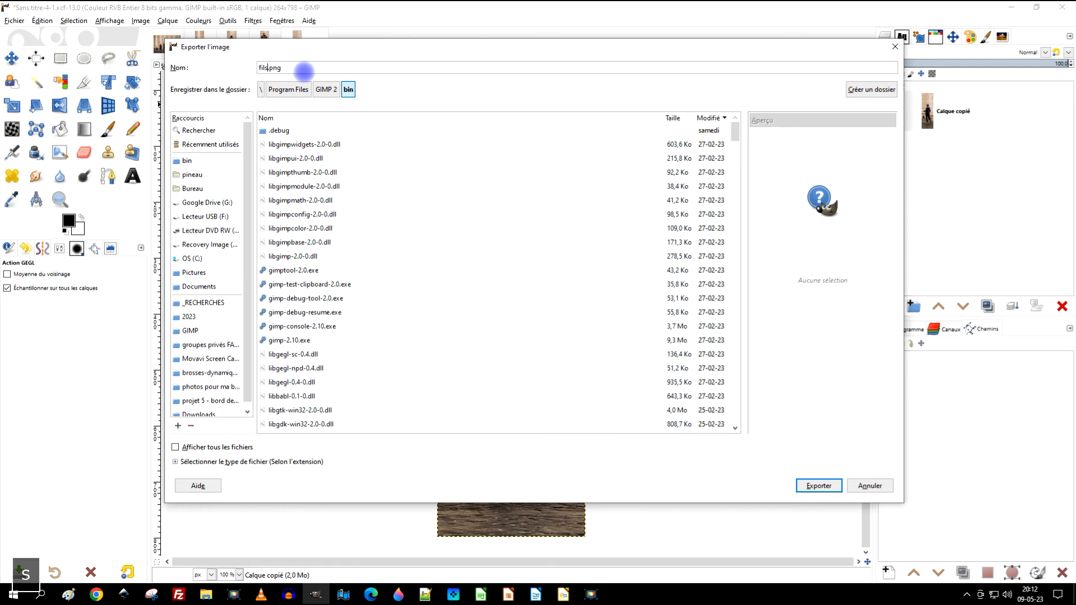
pyautogui.press('Right')
pyautogui.hotkey('shift', 'Right')
pyautogui.hotkey('shift', 'Right')
pyautogui.hotkey('shift', 'Right')
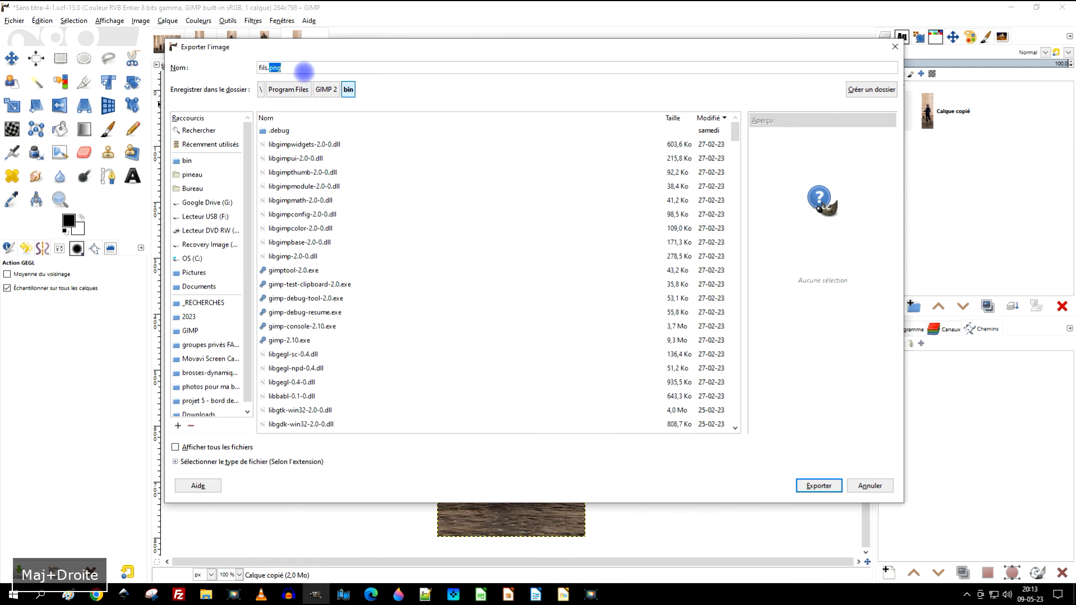
pyautogui.write('j')
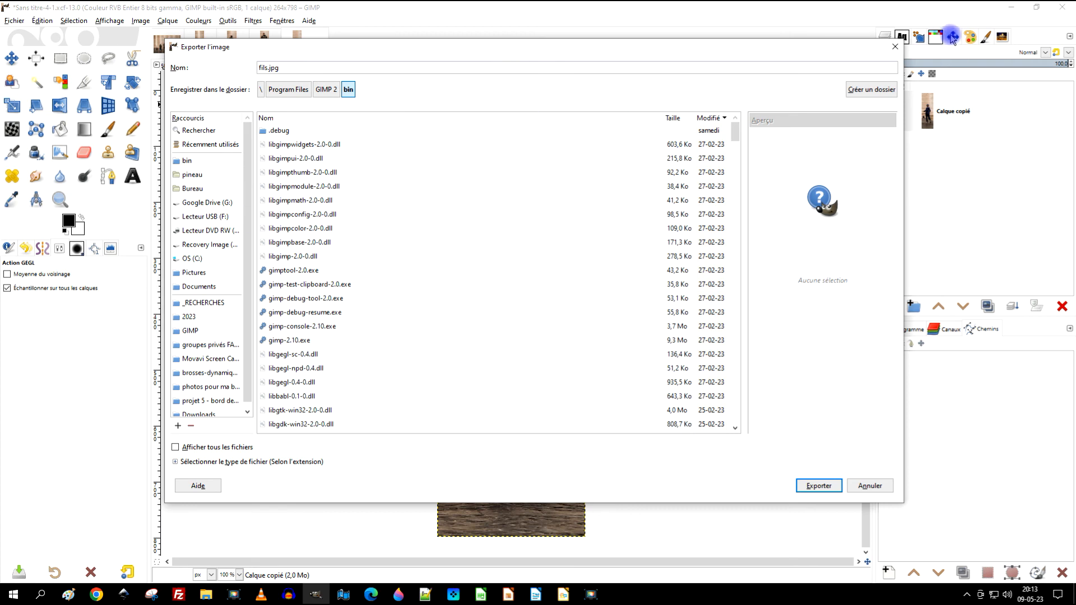
pyautogui.click(894, 47)
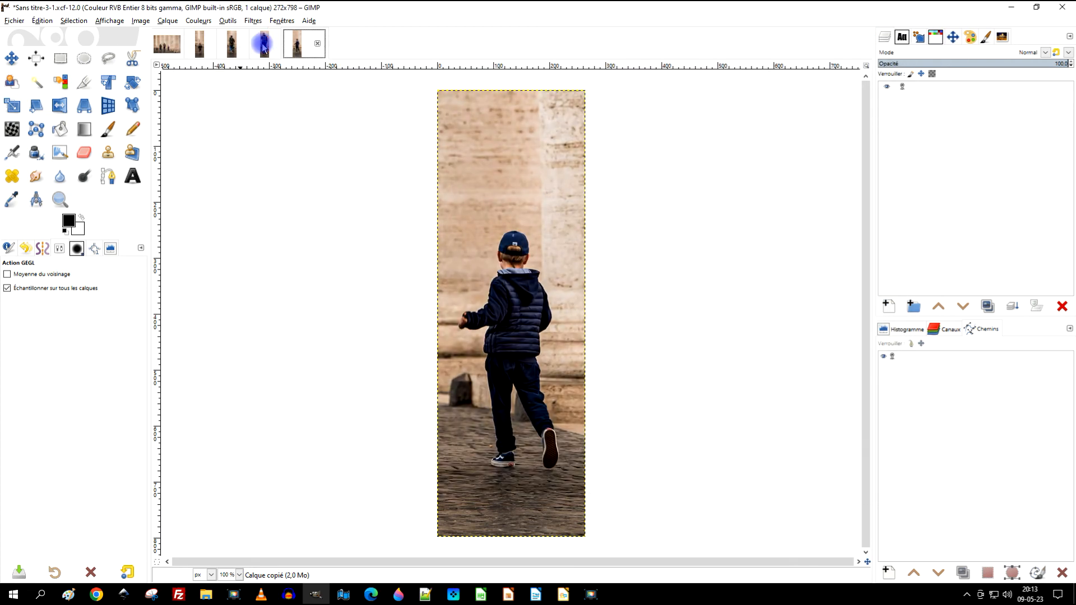
# Step: Review the remaining person slices against the original guided photo, ending on the boy in the cap
pyautogui.click(261, 42)
pyautogui.click(228, 44)
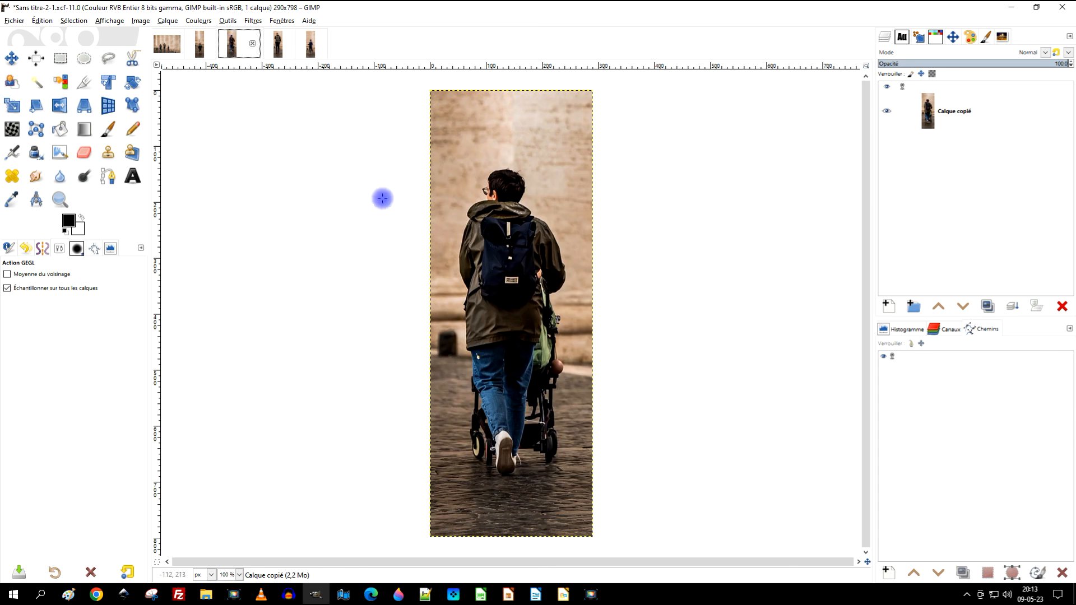
pyautogui.click(199, 42)
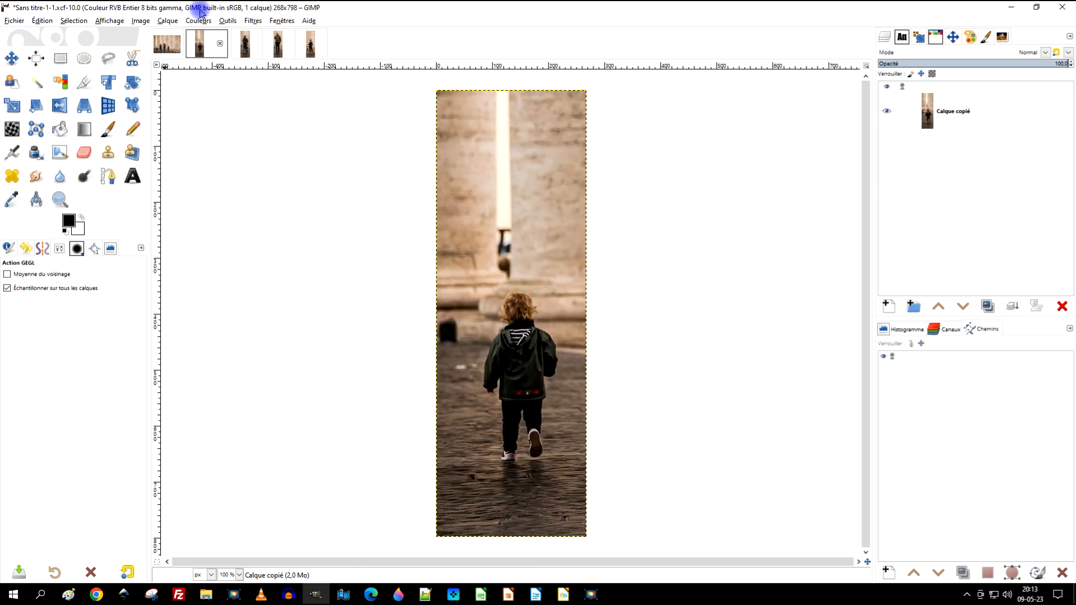
pyautogui.click(164, 47)
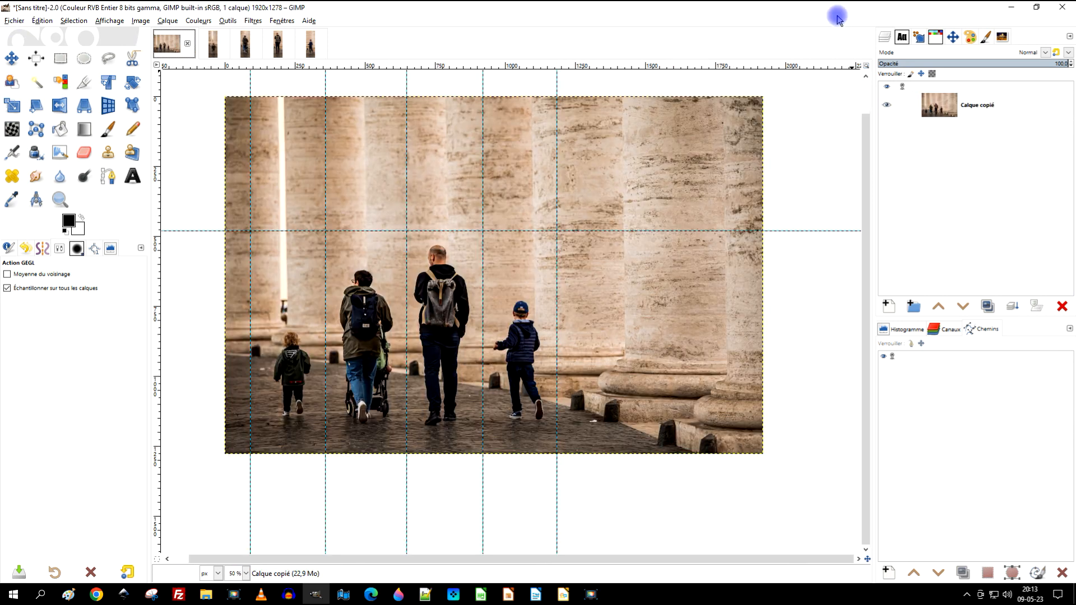
pyautogui.click(211, 48)
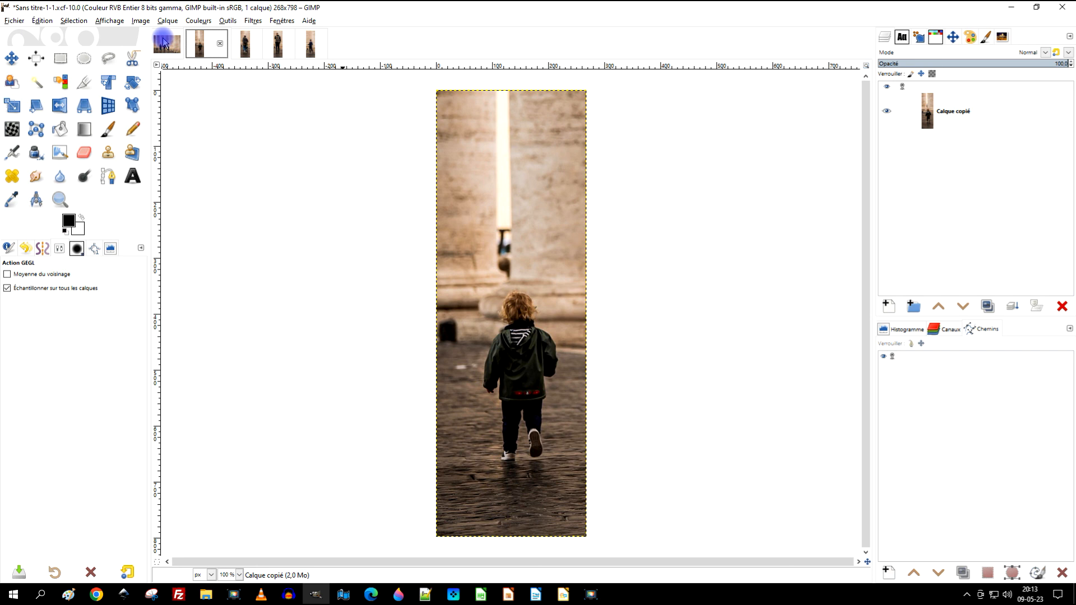
pyautogui.click(244, 46)
pyautogui.click(273, 48)
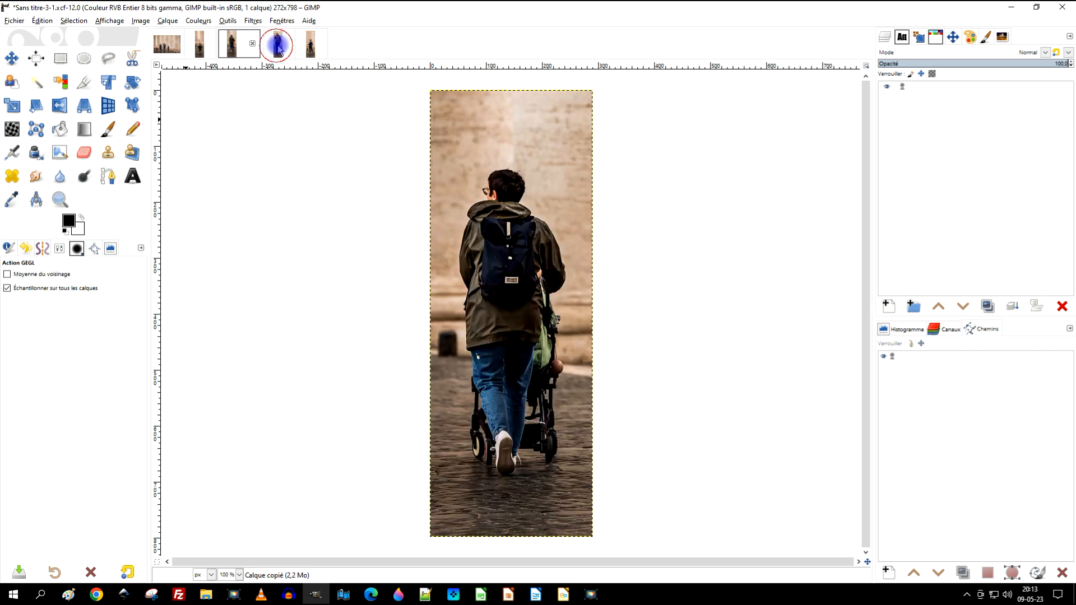
pyautogui.click(307, 48)
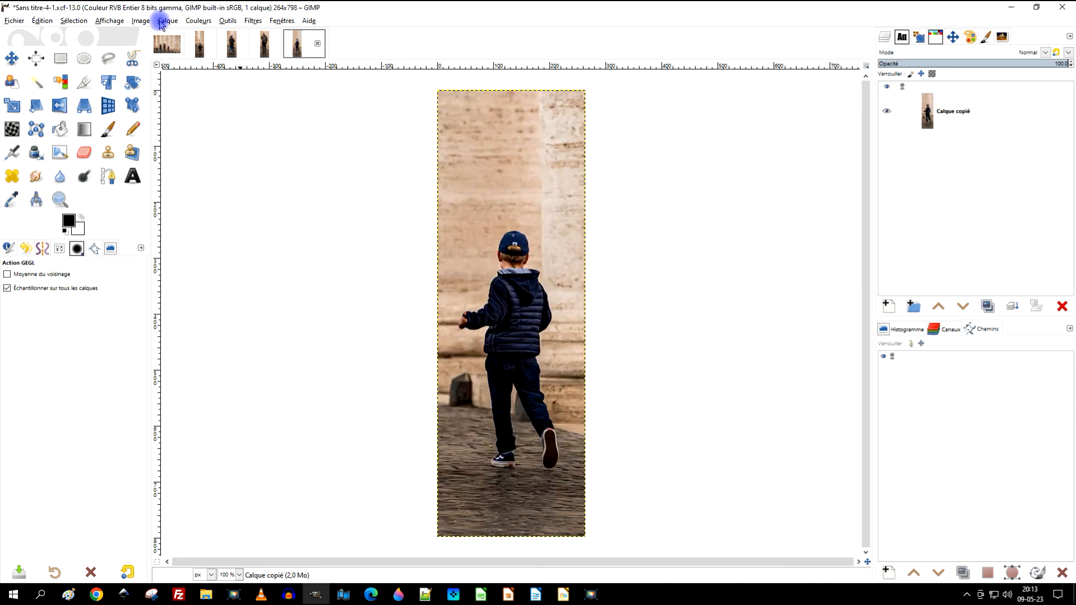